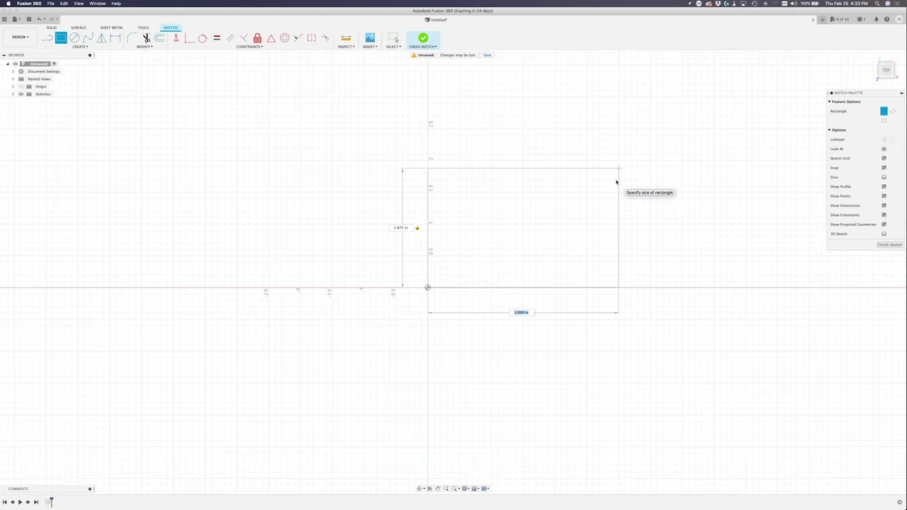
# - Finish the 3.5 by 1.875 in rectangle at the origin and add a full-height, 1.00 in wide rectangle 1.25 in from its left edge
pyautogui.write('3.5')
pyautogui.press('Return')
pyautogui.moveTo(575, 233); pyautogui.dragTo(492, 231, button='middle')
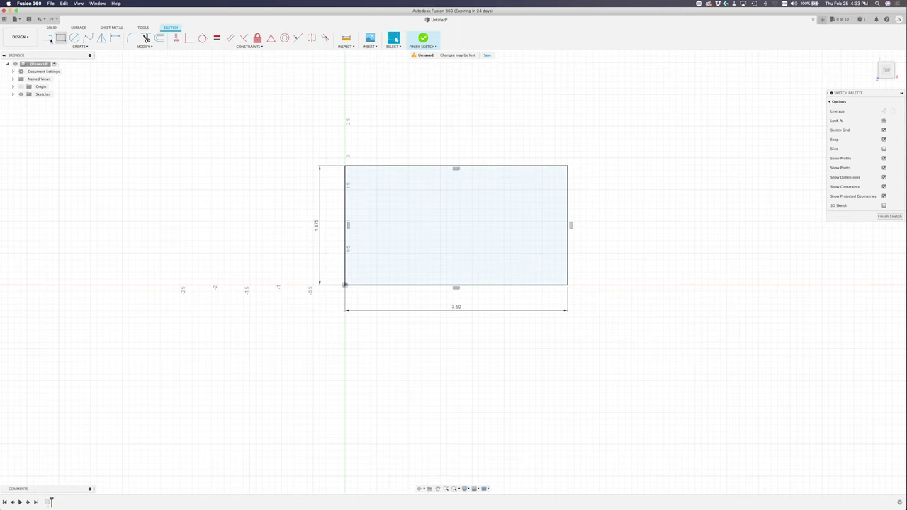
pyautogui.click(424, 166)
pyautogui.click(485, 286)
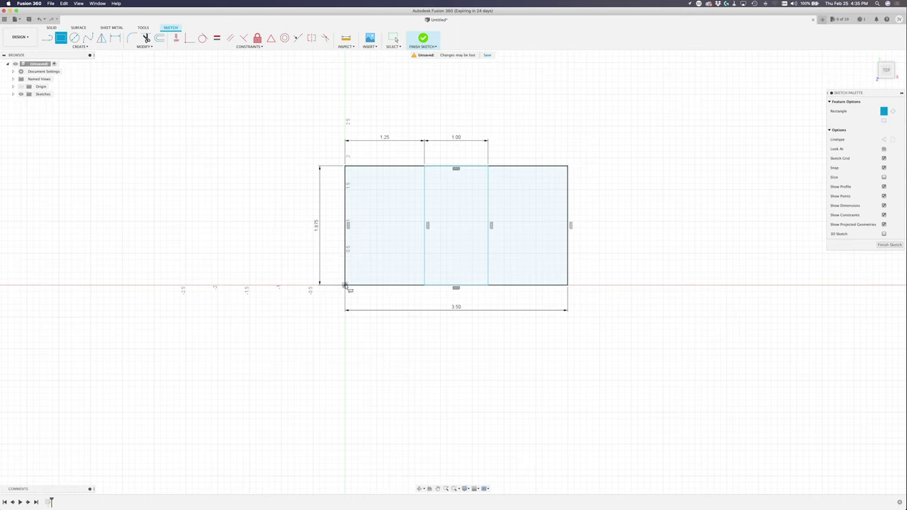
# - Sketch a 0.625 by 0.40 in helper rectangle inside each of the plate's four corners
pyautogui.click(386, 260)
pyautogui.click(345, 166)
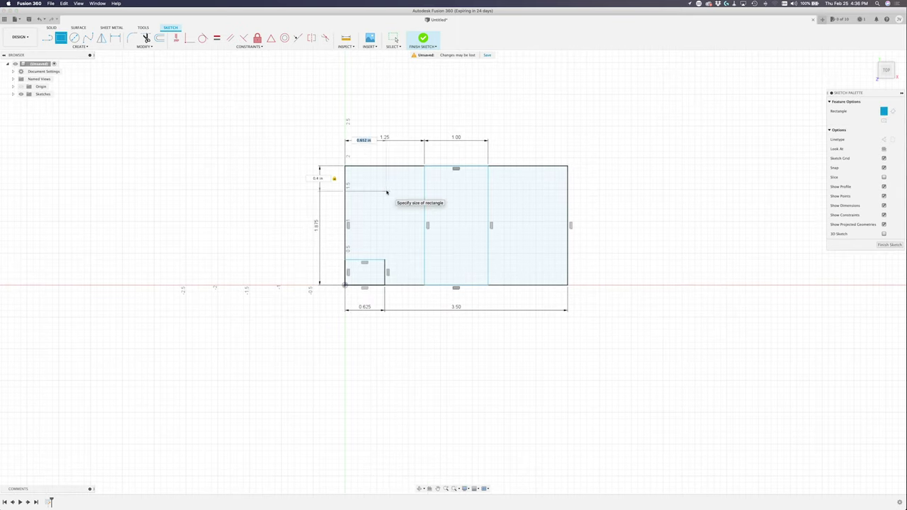
pyautogui.click(384, 191)
pyautogui.click(527, 166)
pyautogui.click(567, 191)
pyautogui.click(568, 284)
pyautogui.click(528, 259)
# - Delete the helper rectangles in the plate's two left corners
pyautogui.press('Escape')
pyautogui.click(385, 192)
pyautogui.press('Delete')
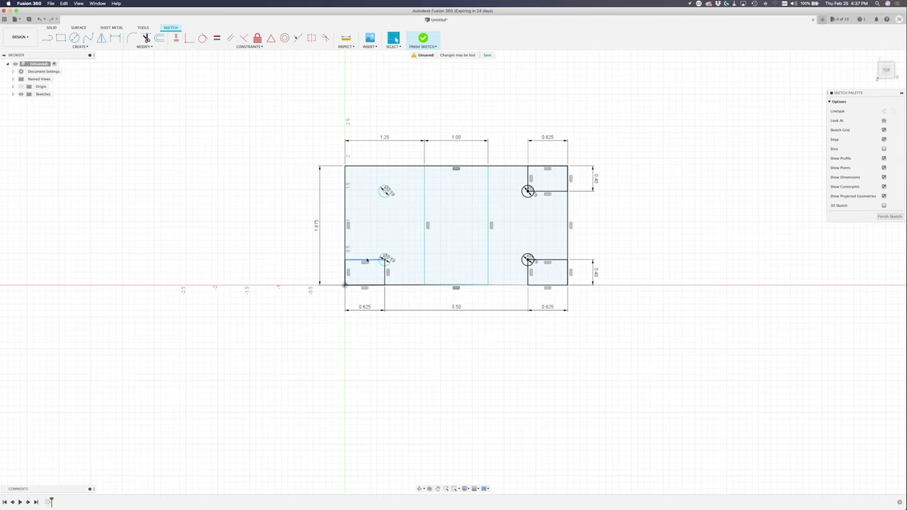
pyautogui.click(385, 260)
pyautogui.press('Delete')
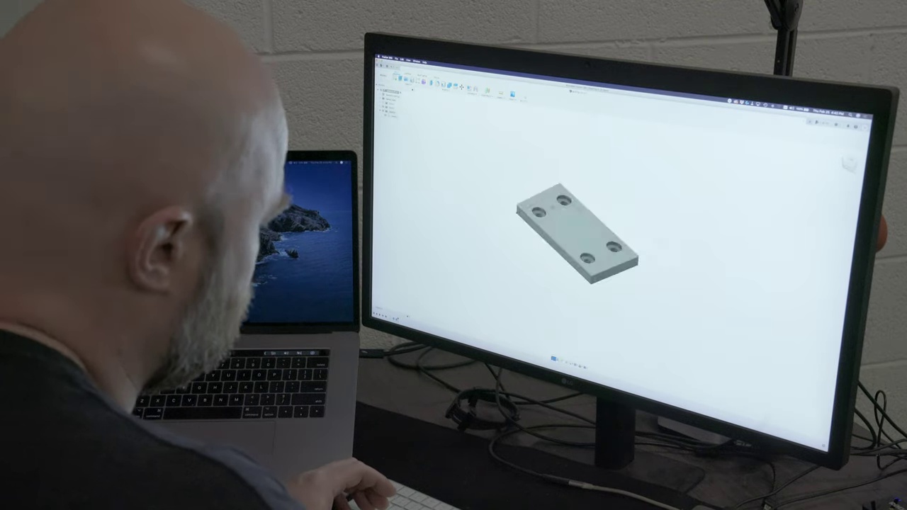
pyautogui.click(574, 237)
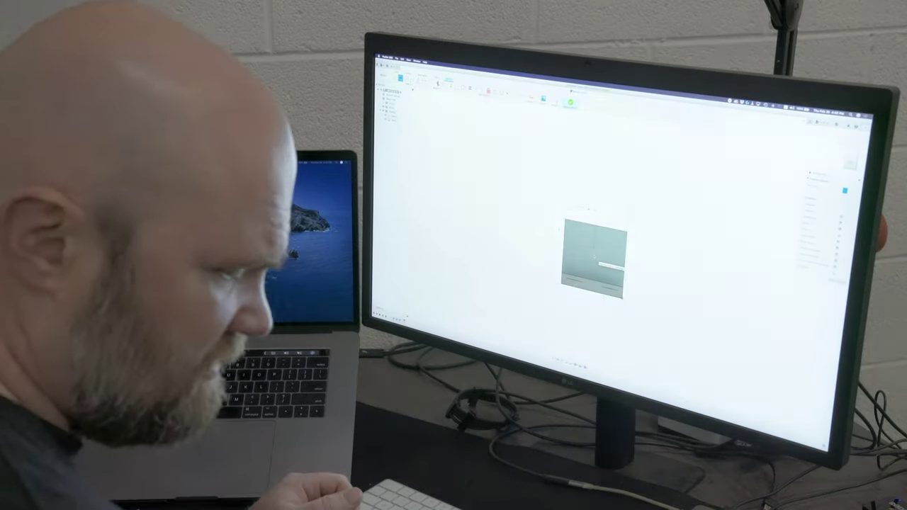
pyautogui.click(565, 221)
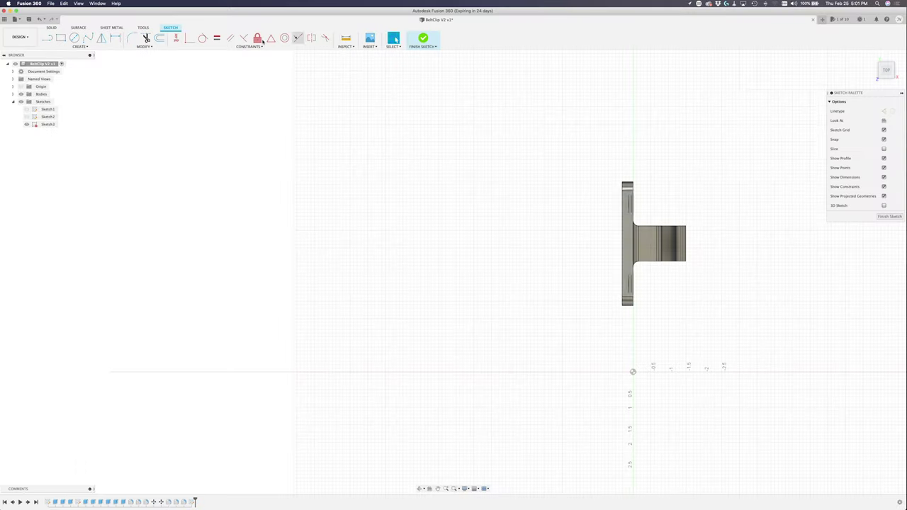
# - Sketch a large rectangle outward from the back face of the clip's plate and start an Extrude
pyautogui.press('r')
pyautogui.click(622, 190)
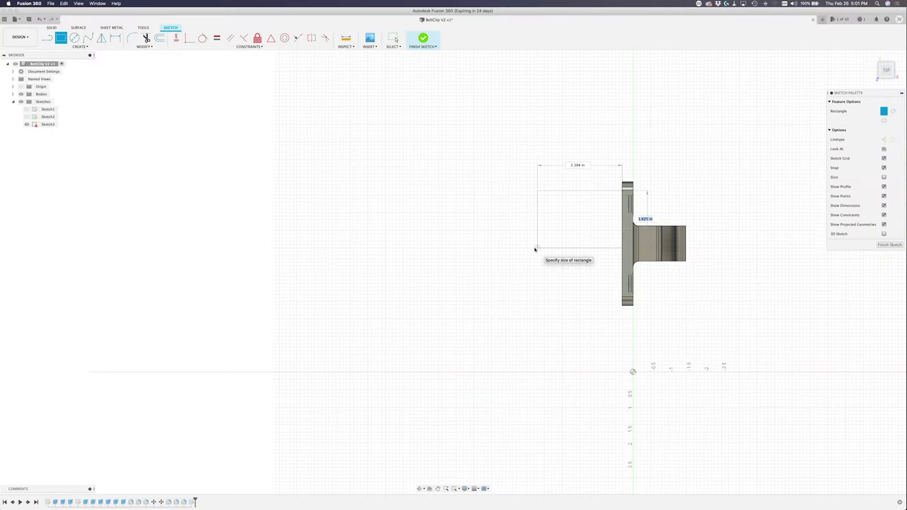
pyautogui.scroll(-3, 535, 249)
pyautogui.click(239, 251)
pyautogui.press('e')
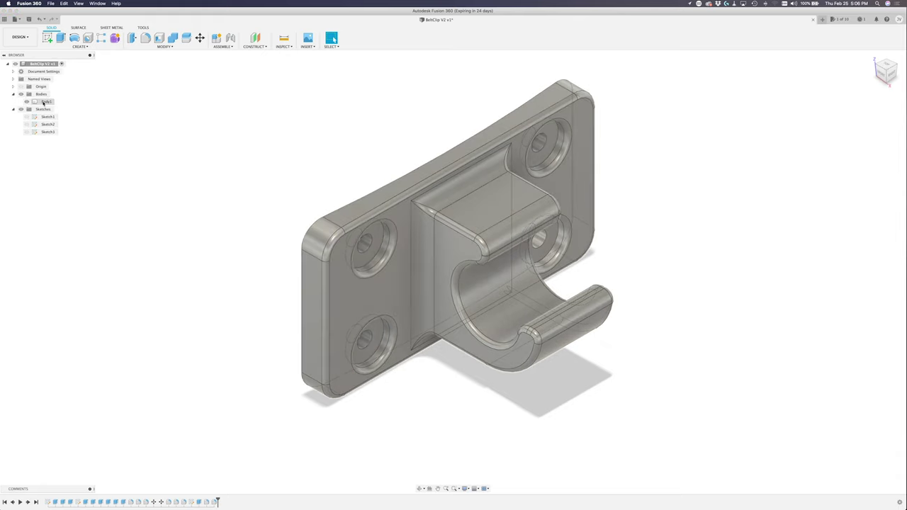
# - Start a Save As STL export of Body1 and place its options beside the model
pyautogui.click(44, 102)
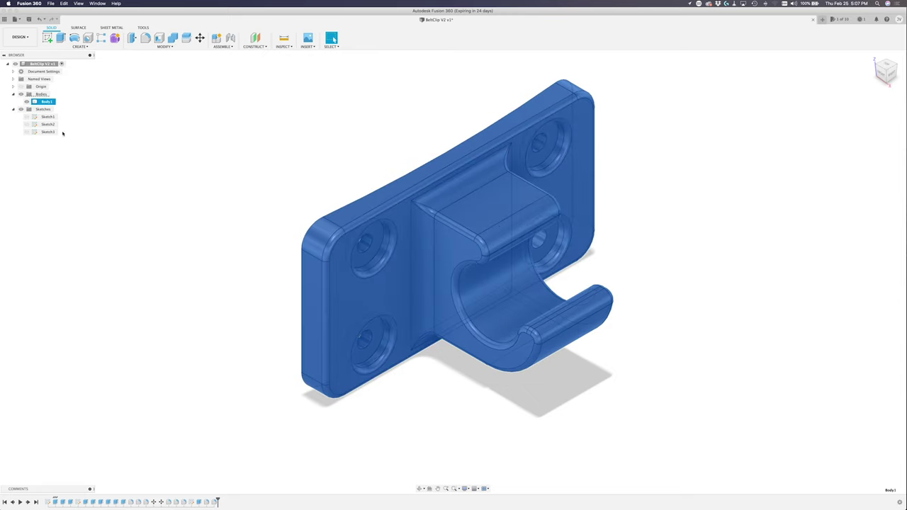
pyautogui.rightClick(49, 103)
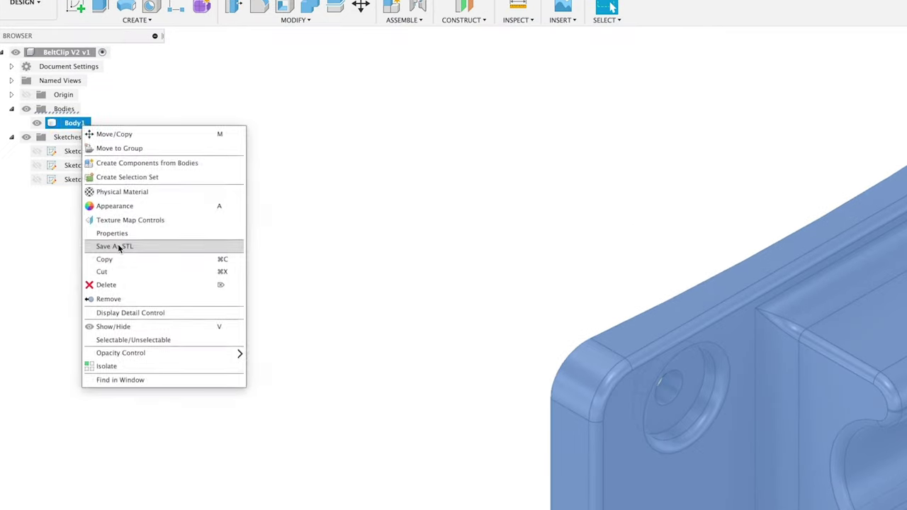
pyautogui.click(69, 167)
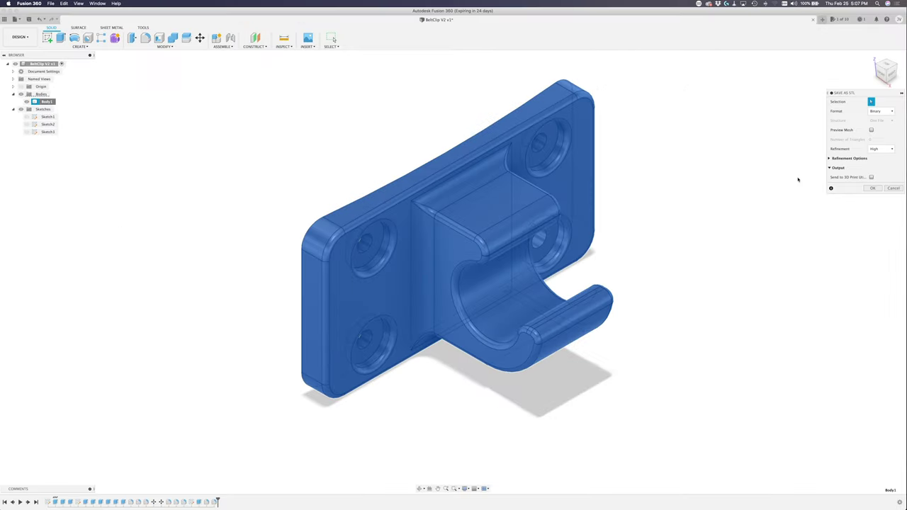
pyautogui.moveTo(871, 94); pyautogui.dragTo(669, 129)
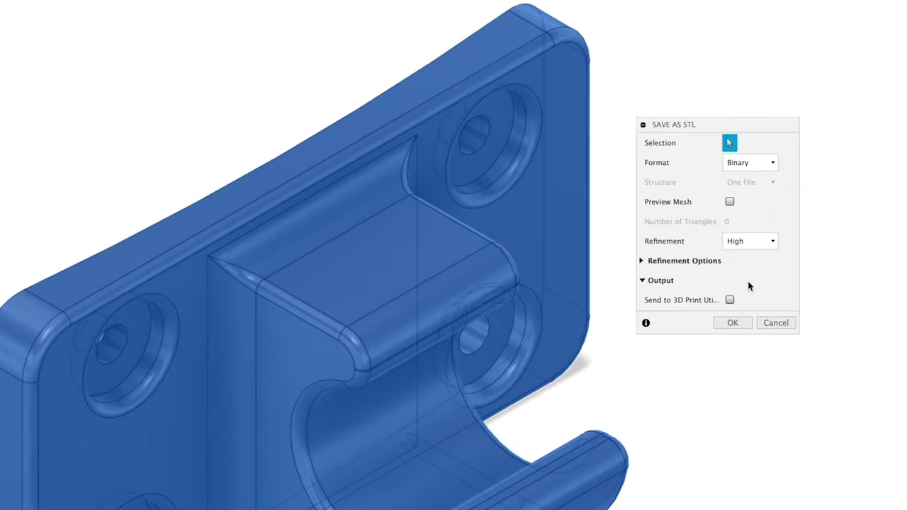
# - Check the STL format choices, keeping Binary, and preview the mesh before turning the preview off again
pyautogui.click(774, 165)
pyautogui.click(784, 155)
pyautogui.click(730, 202)
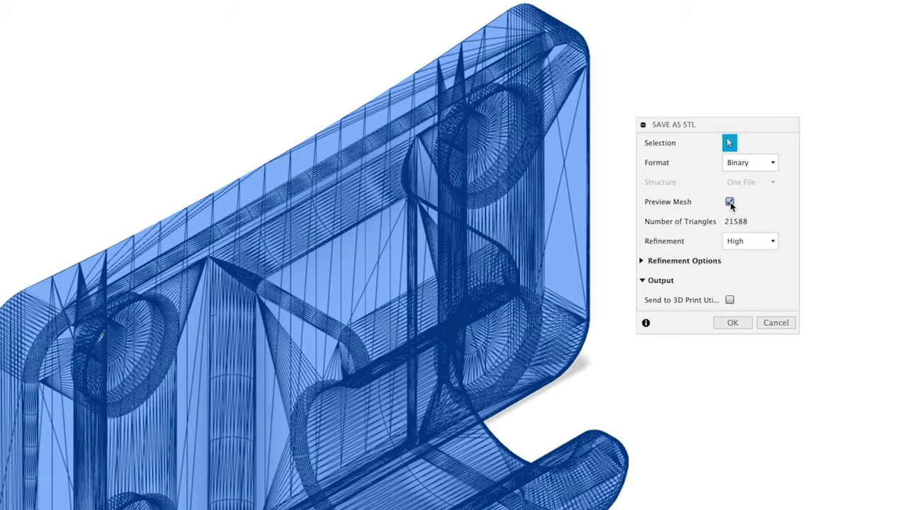
pyautogui.click(730, 203)
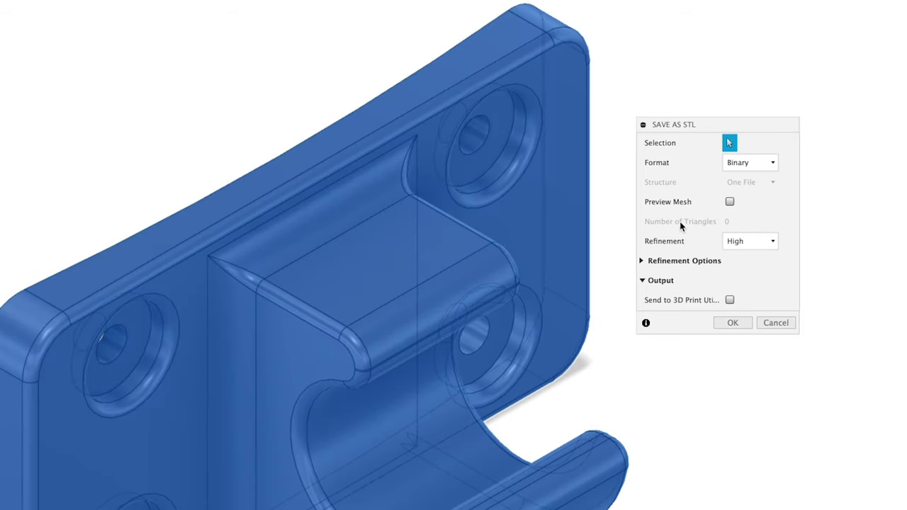
# - Keep the STL refinement at High, inspect the detailed refinement options and confirm the export
pyautogui.click(768, 243)
pyautogui.click(792, 238)
pyautogui.click(772, 244)
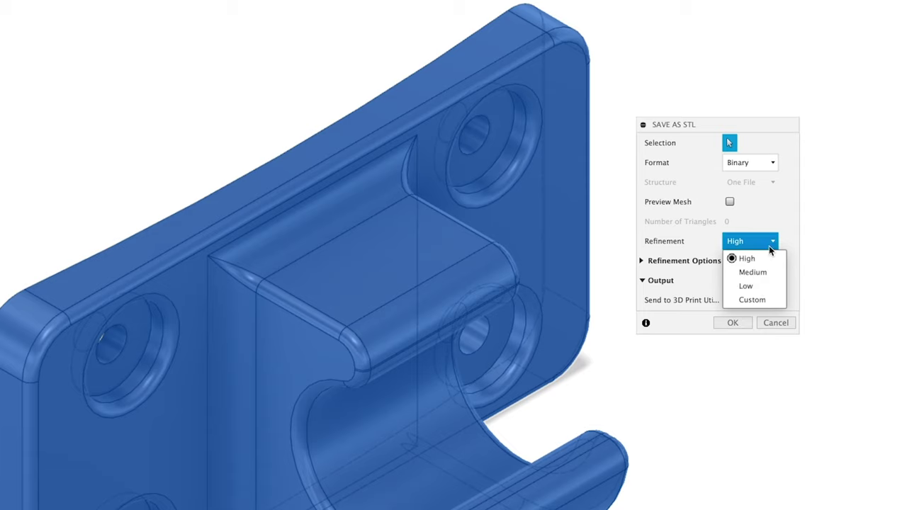
pyautogui.click(775, 257)
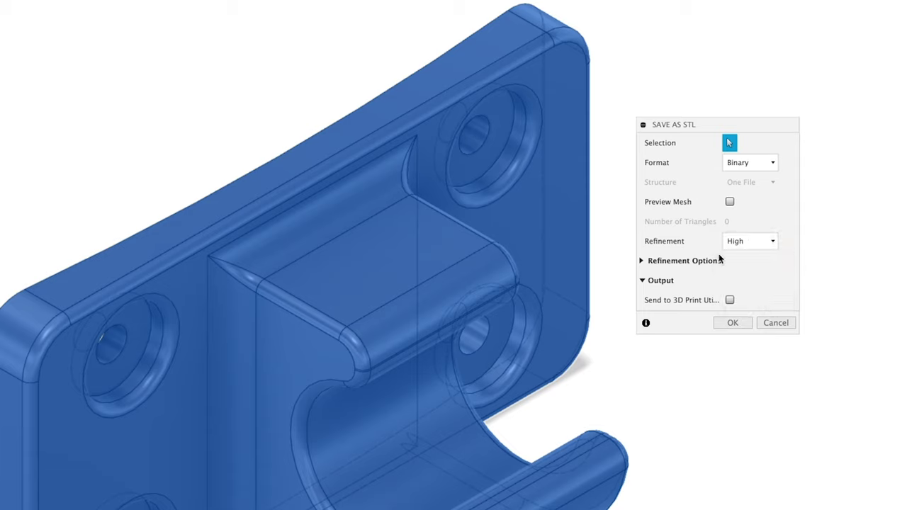
pyautogui.click(641, 263)
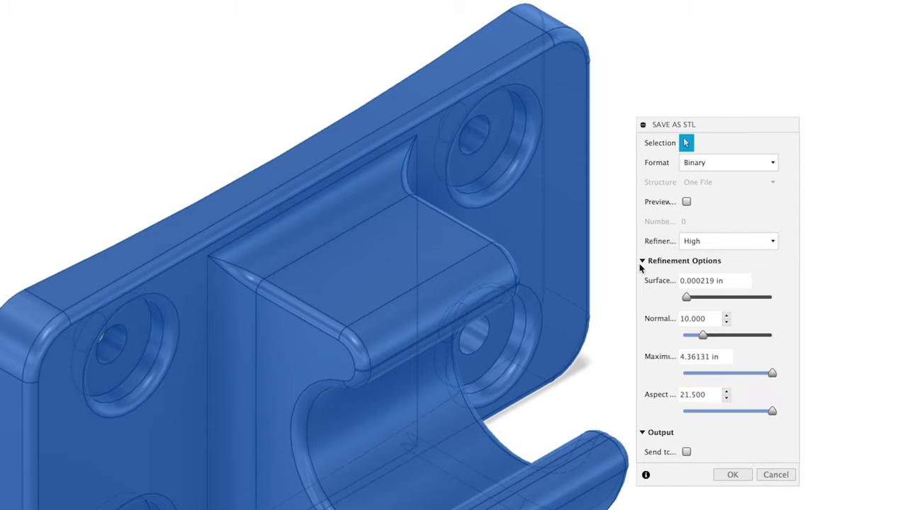
pyautogui.click(641, 261)
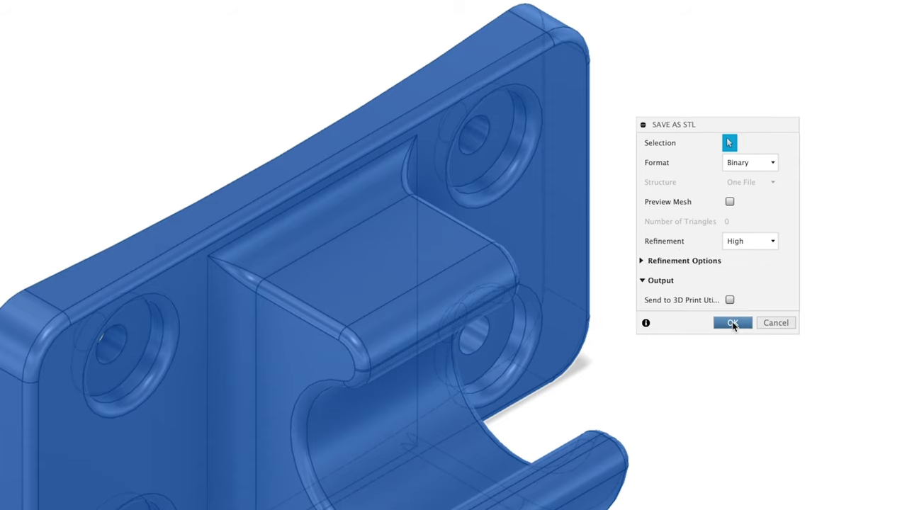
pyautogui.click(732, 323)
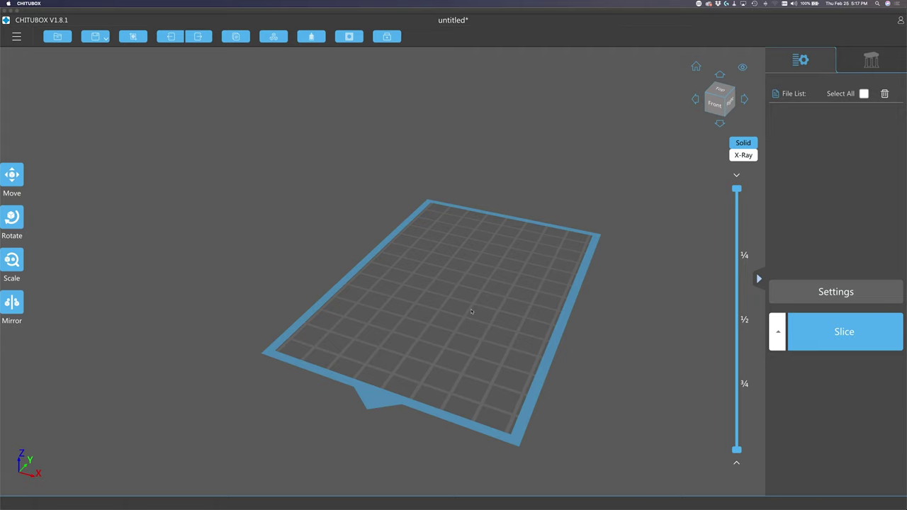
# - In CHITUBOX, add the ELEGOO MARS 2 PRO as a new machine in the slicer settings
pyautogui.moveTo(471, 311); pyautogui.dragTo(458, 289, button='middle')
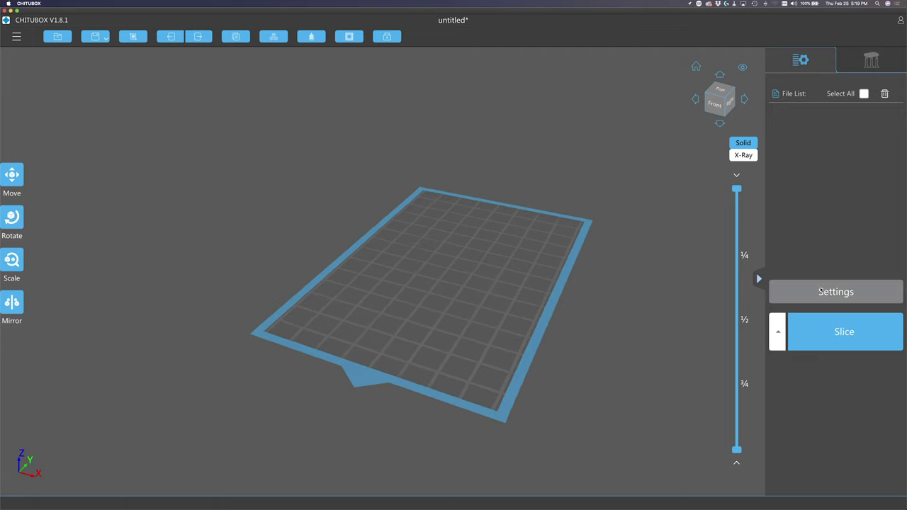
pyautogui.click(794, 291)
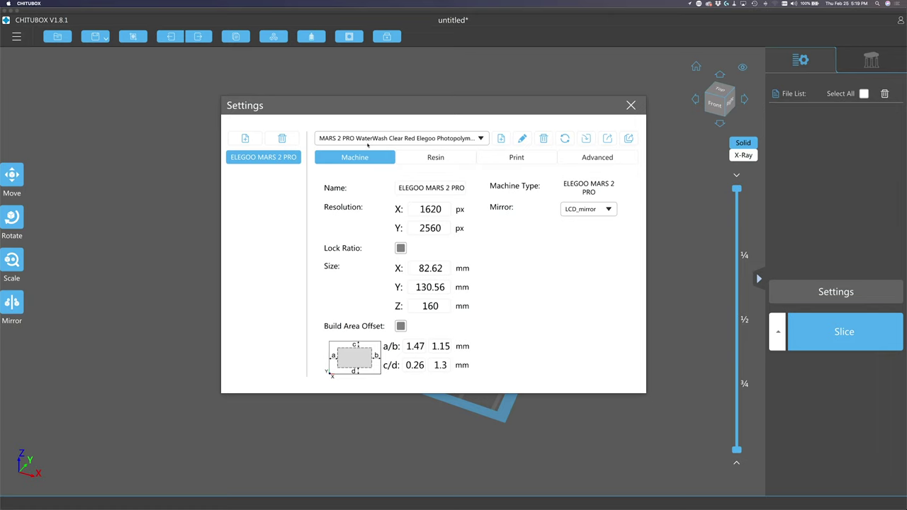
pyautogui.click(246, 139)
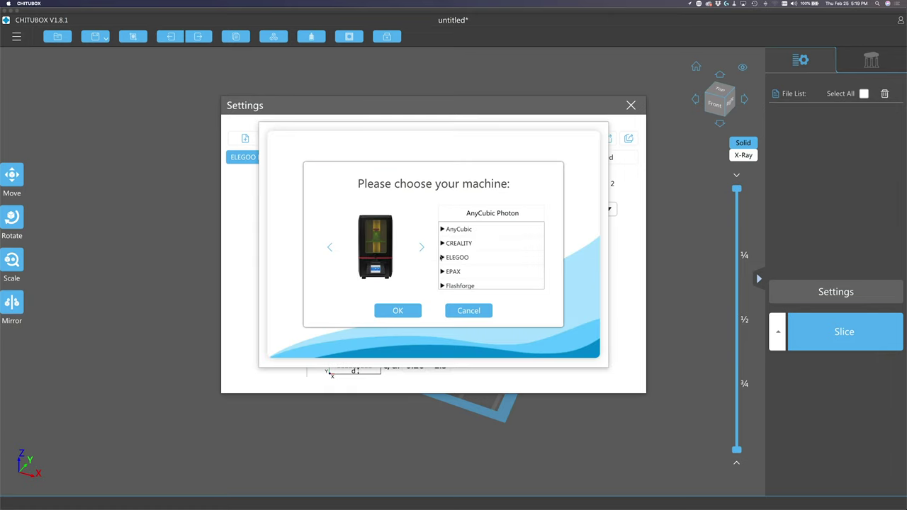
pyautogui.click(442, 258)
pyautogui.scroll(-1, 469, 263)
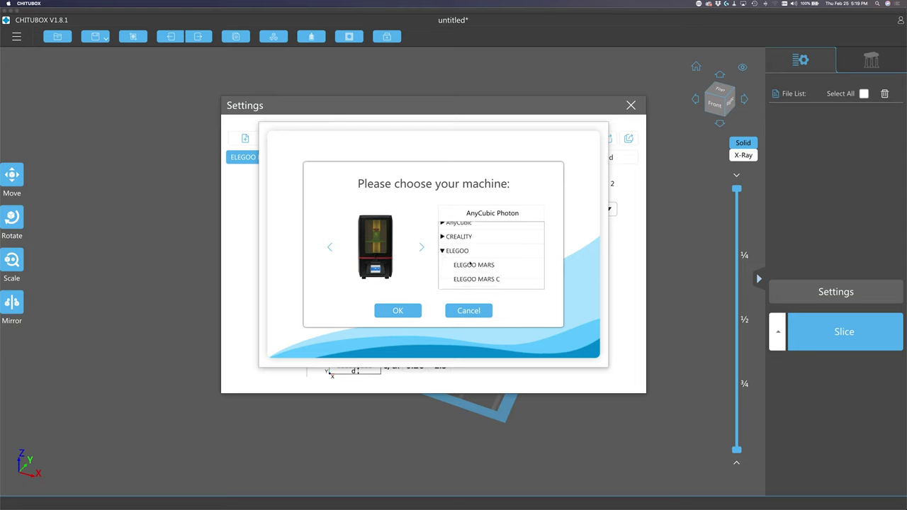
pyautogui.scroll(-2, 470, 263)
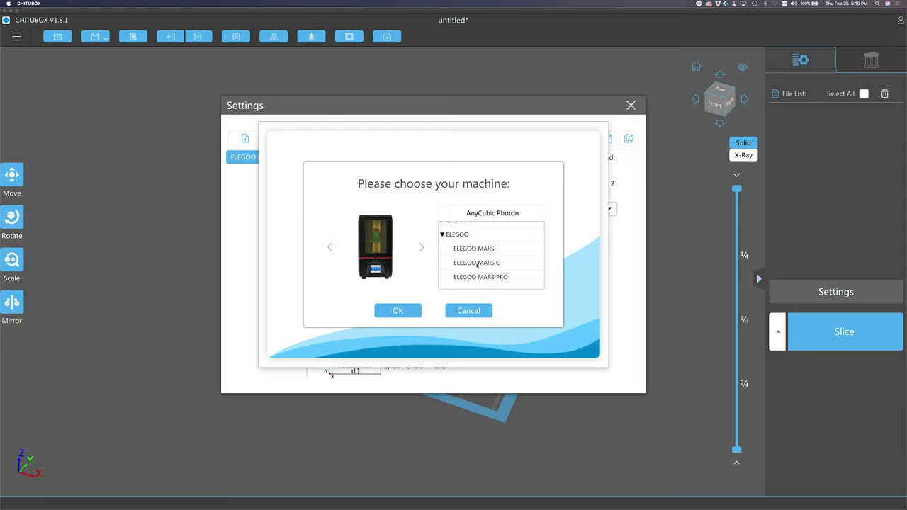
pyautogui.scroll(-3, 478, 264)
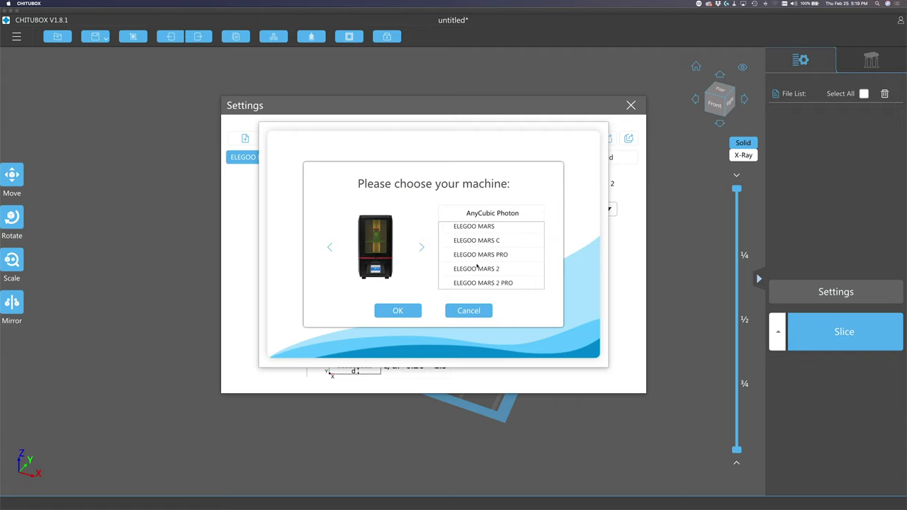
pyautogui.scroll(-2, 477, 265)
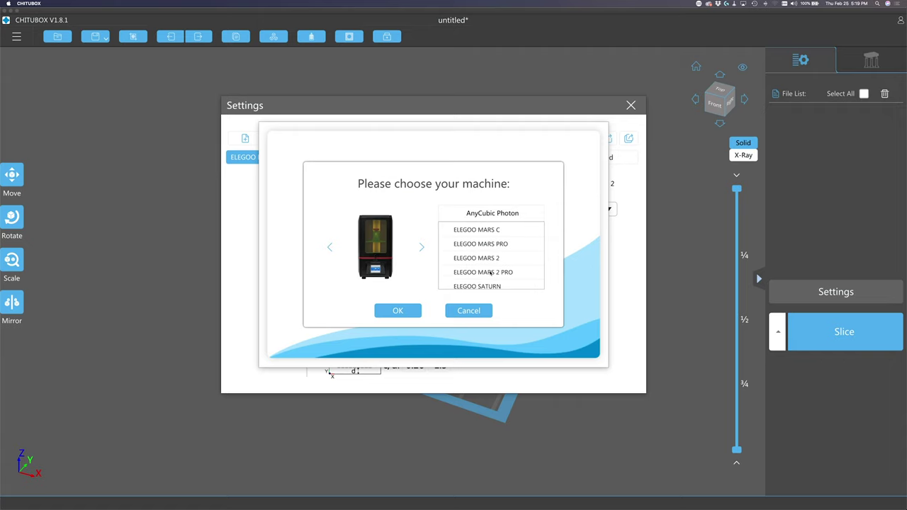
pyautogui.click(491, 273)
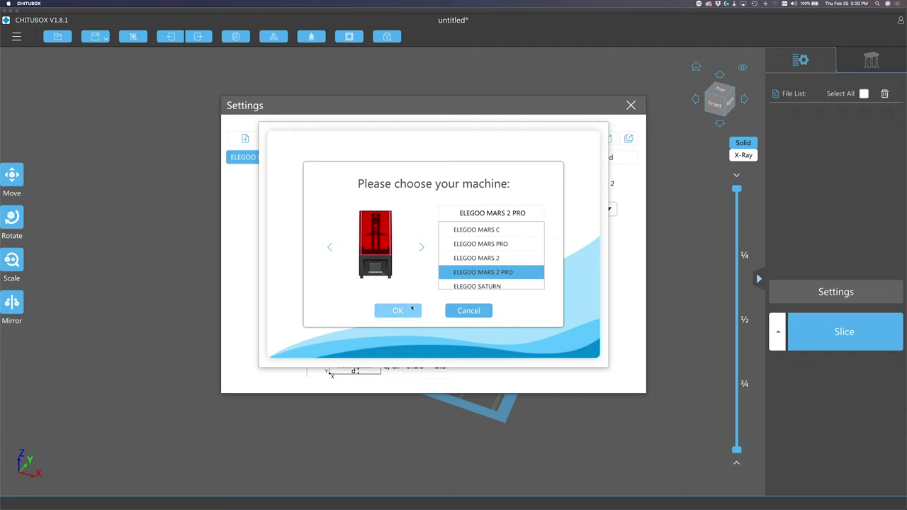
pyautogui.click(398, 310)
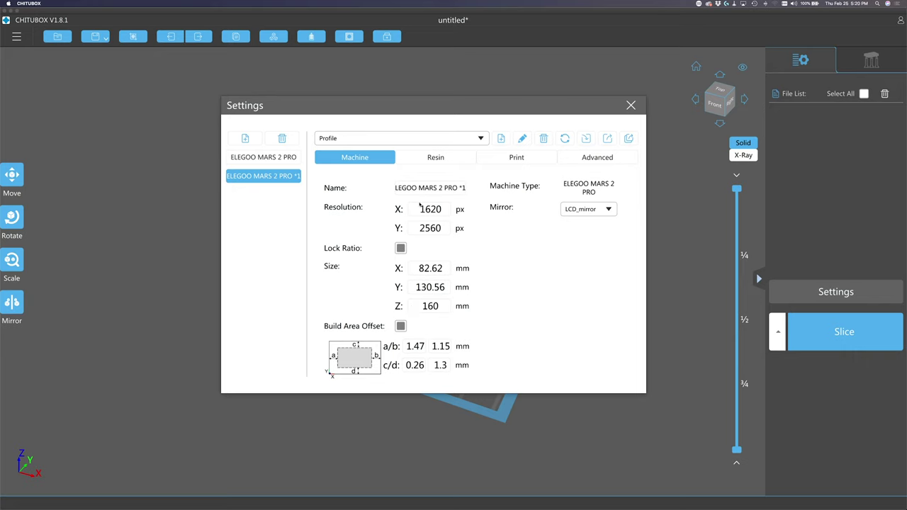
# - Review the new machine's resin and machine settings, and set its bottom exposure time to 30 s
pyautogui.click(440, 159)
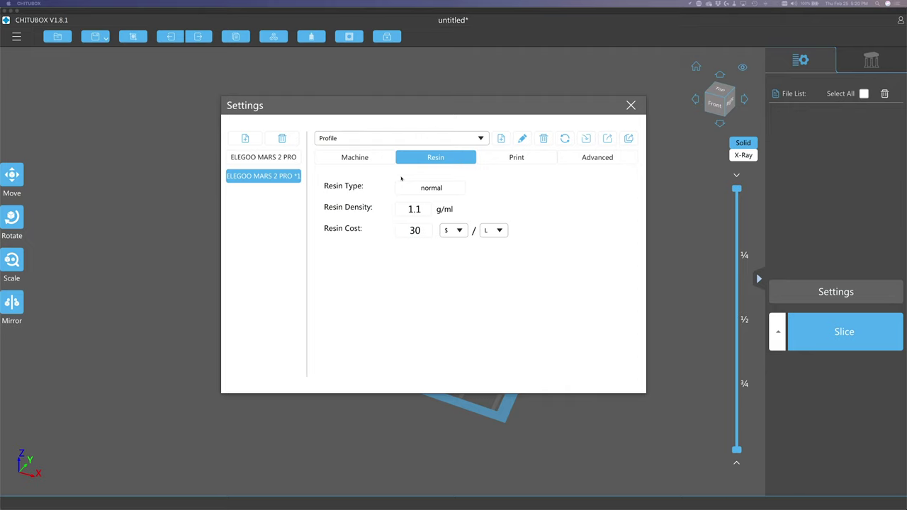
pyautogui.click(363, 161)
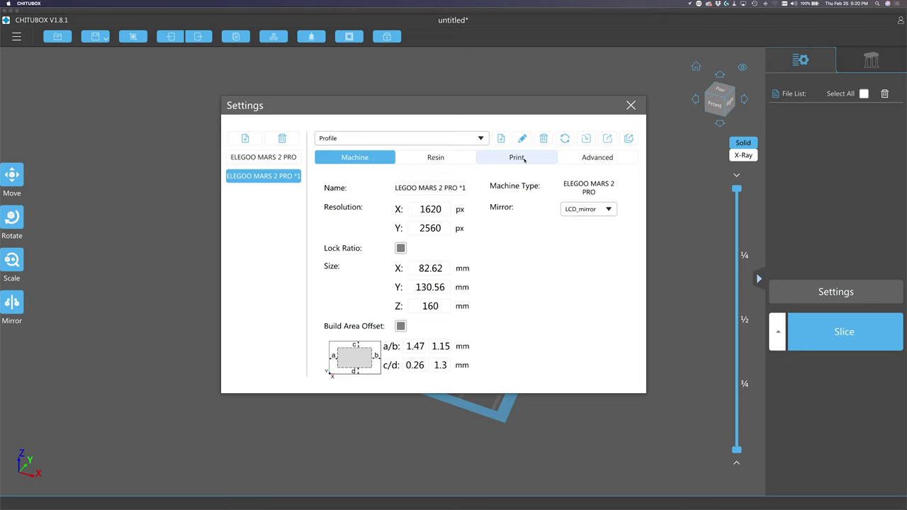
pyautogui.click(525, 159)
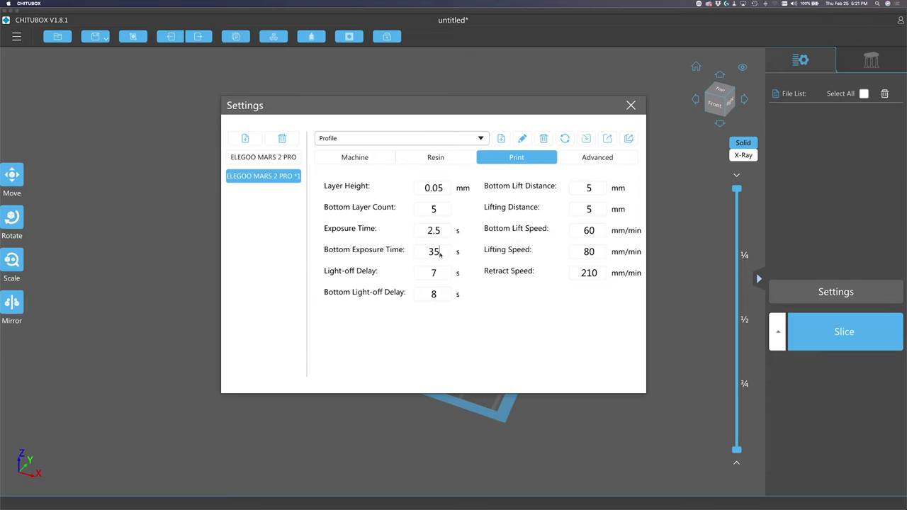
pyautogui.press('BackSpace')
pyautogui.write('0')
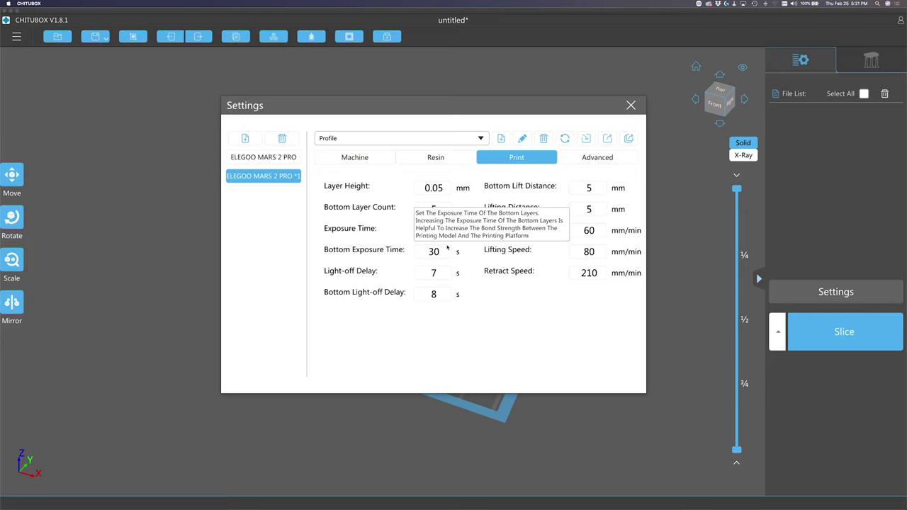
# - Set the normal-layer exposure time to 8 s
pyautogui.click(442, 230)
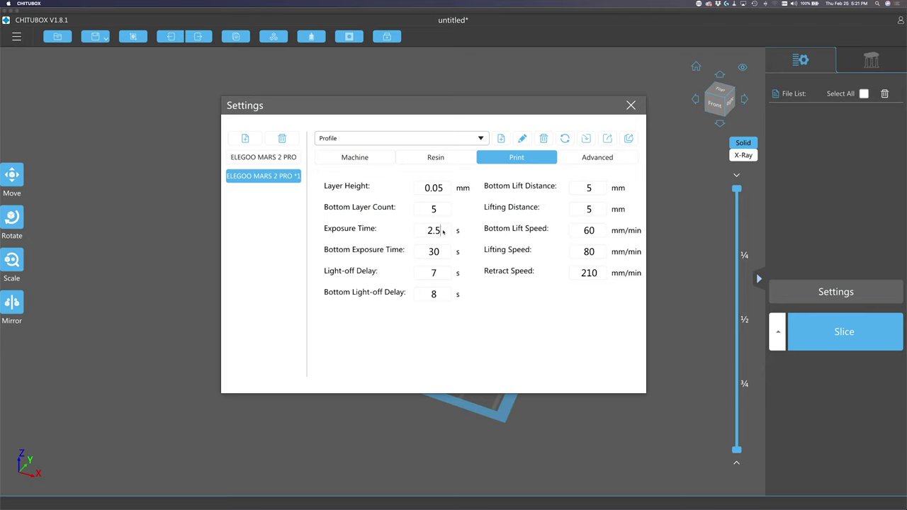
pyautogui.press('BackSpace')
pyautogui.press('BackSpace')
pyautogui.press('BackSpace')
pyautogui.write('8')
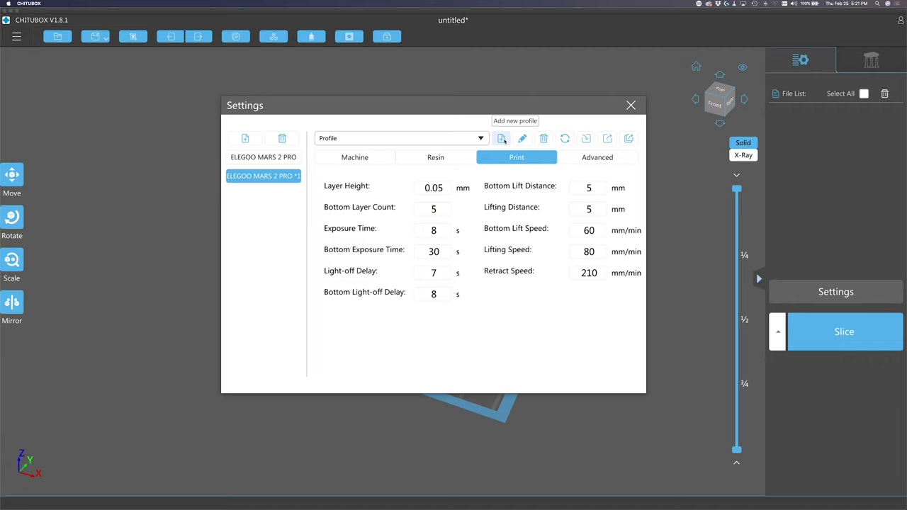
# - Rename the print profile as eSun Tough Resin and close the slicer settings
pyautogui.click(522, 138)
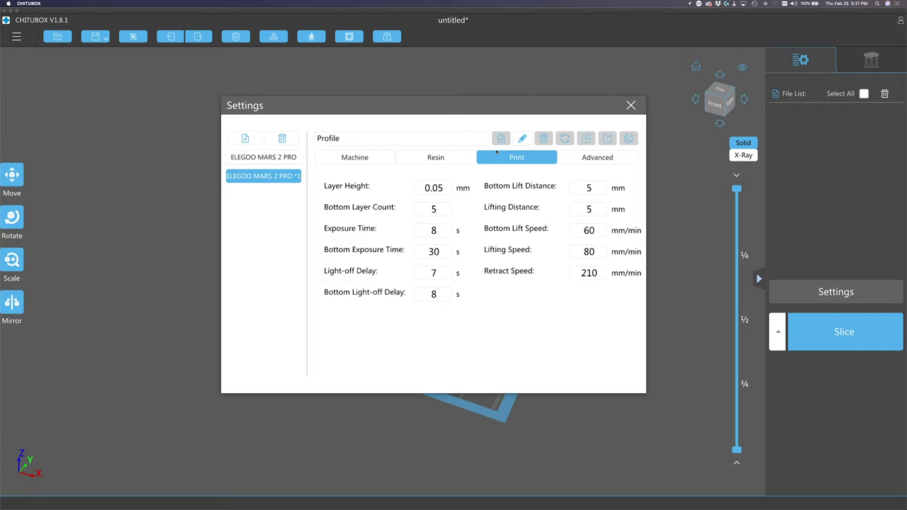
pyautogui.press('Return')
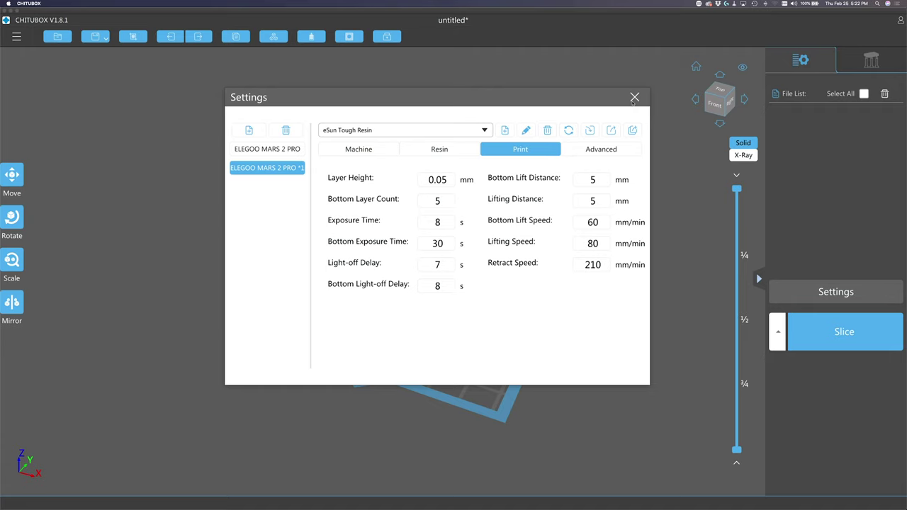
pyautogui.click(634, 97)
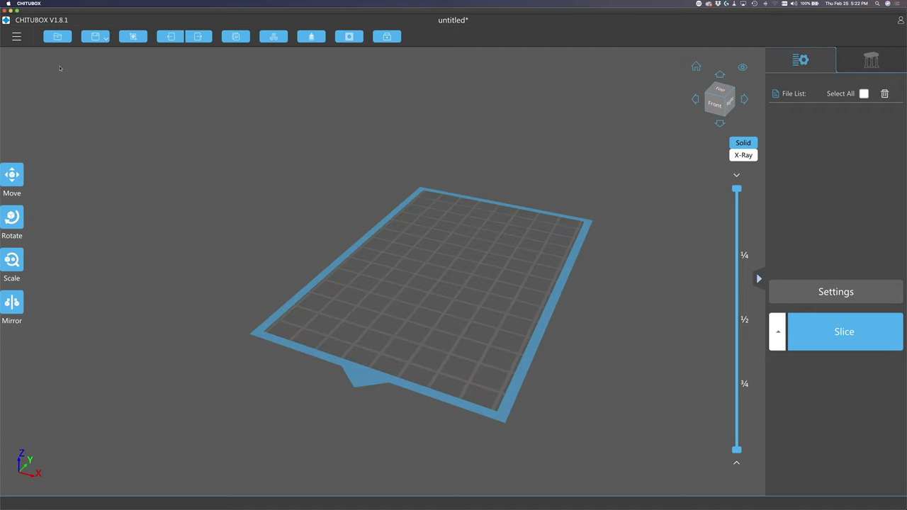
# - Try importing BeltClip_V2.stl onto the build plate, and remove the imported model from the file list
pyautogui.click(58, 37)
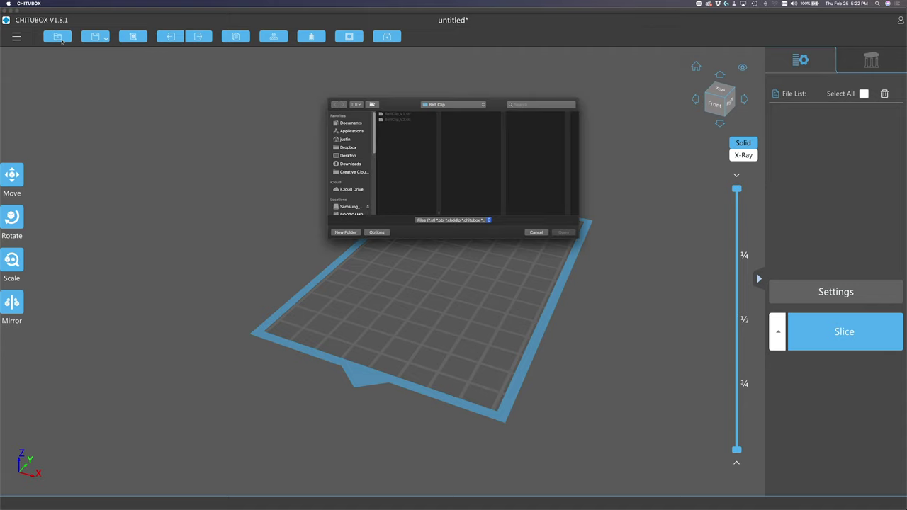
pyautogui.click(409, 120)
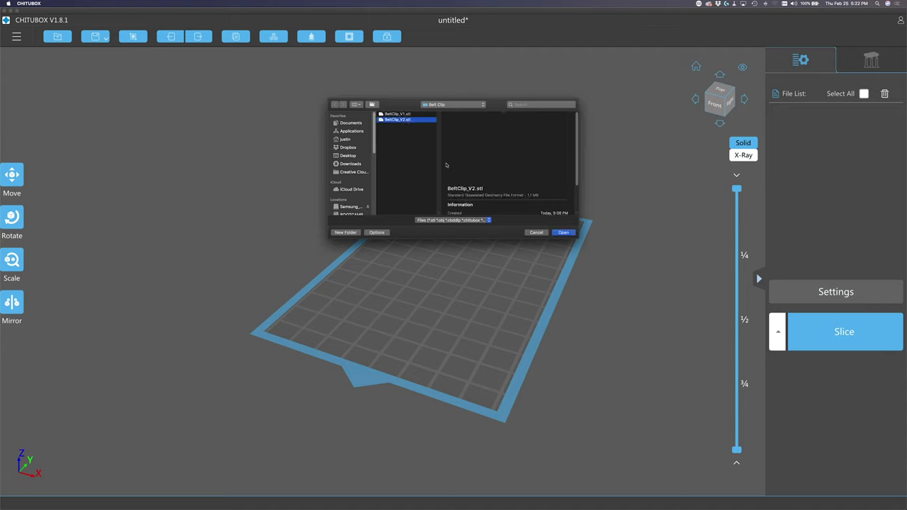
pyautogui.click(563, 233)
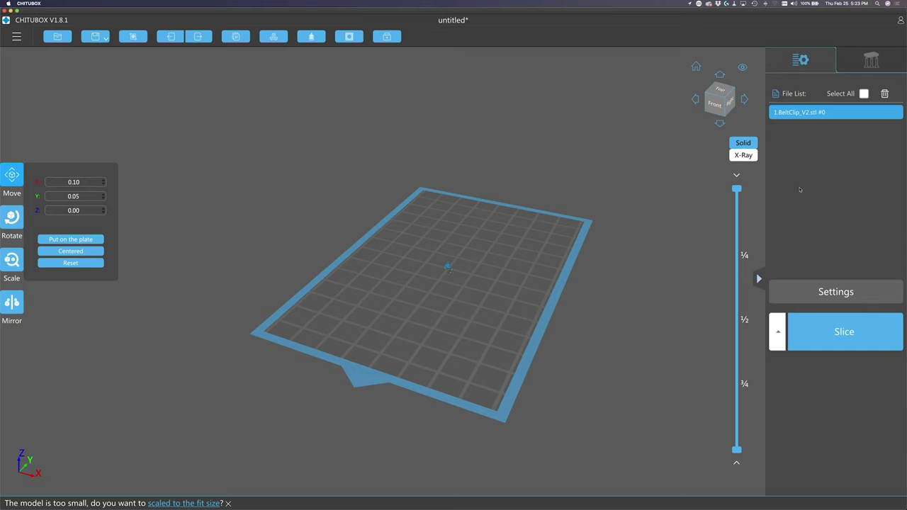
pyautogui.click(884, 93)
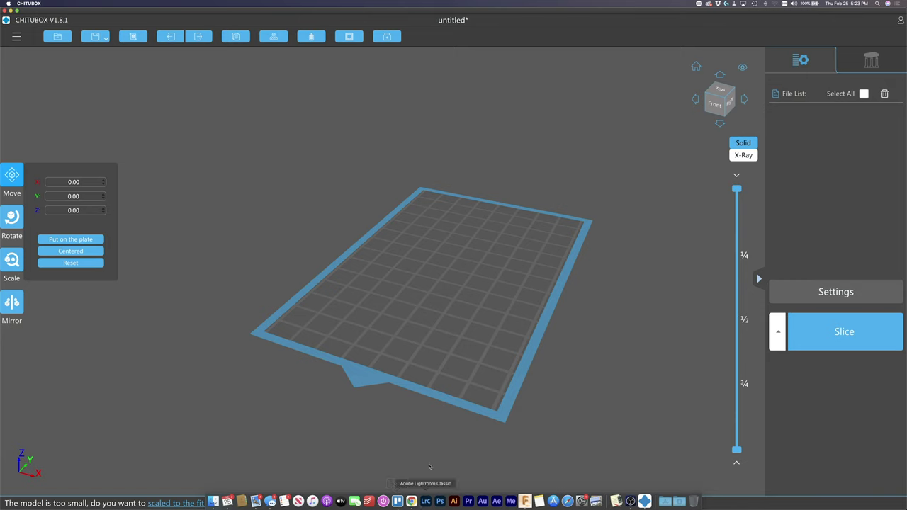
# - Switch to Fusion 360, change the document's active units to Millimeter and start exporting the belt clip body again
pyautogui.moveTo(453, 509)
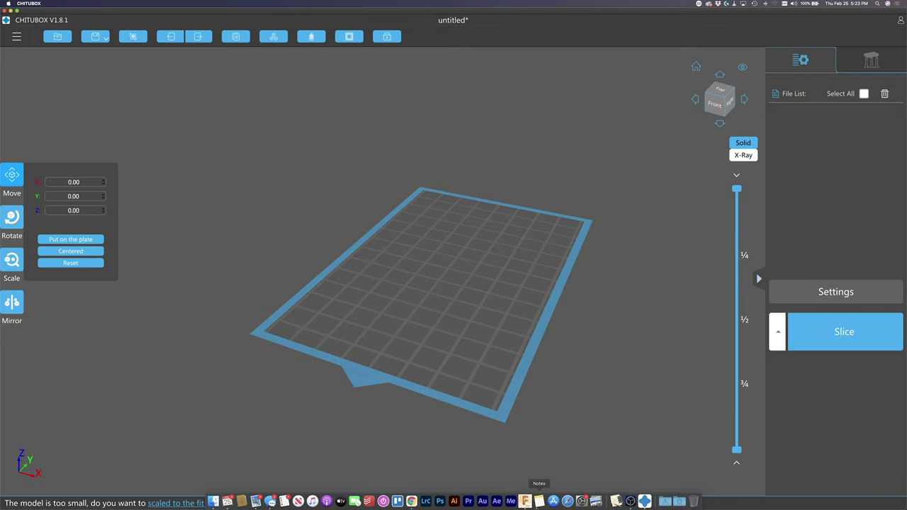
pyautogui.click(525, 501)
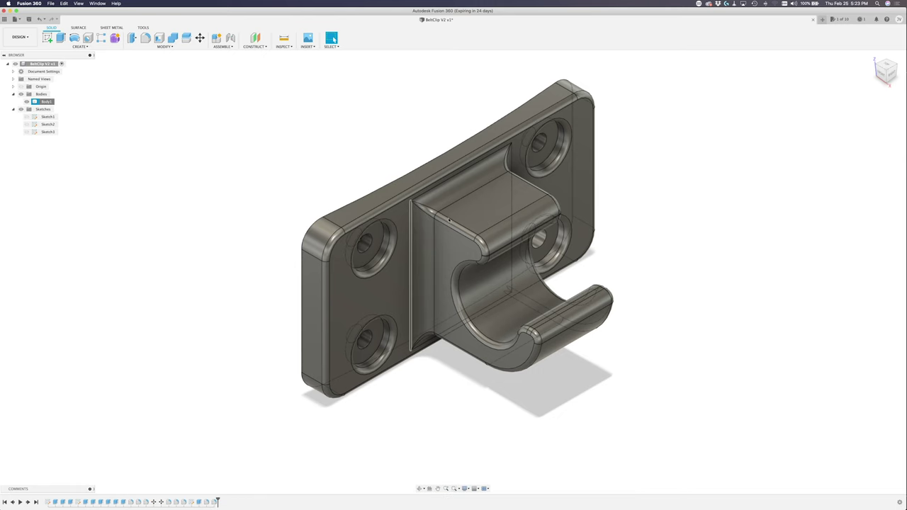
pyautogui.click(13, 72)
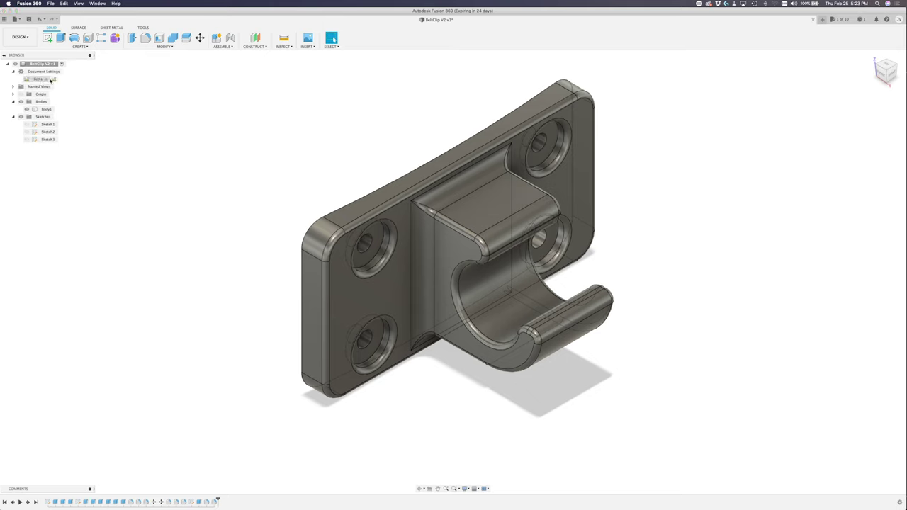
pyautogui.click(52, 78)
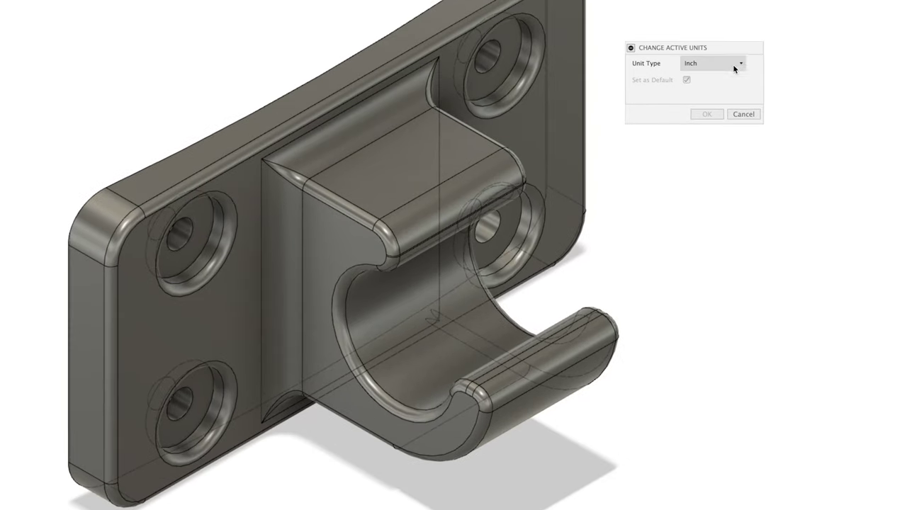
pyautogui.click(724, 66)
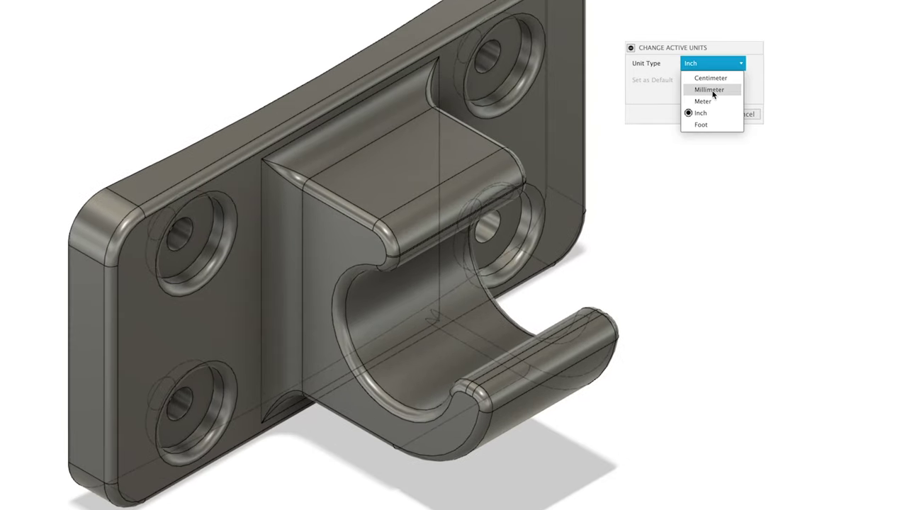
pyautogui.click(709, 90)
pyautogui.click(703, 114)
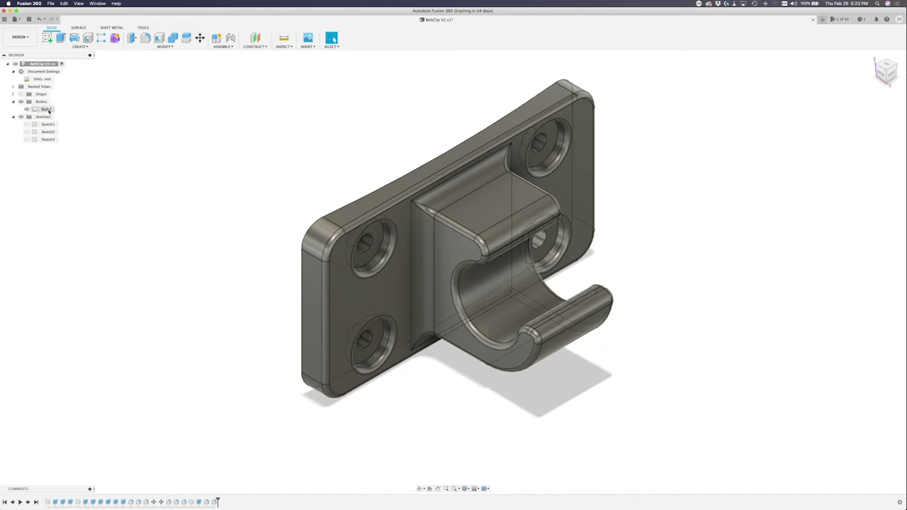
pyautogui.rightClick(47, 110)
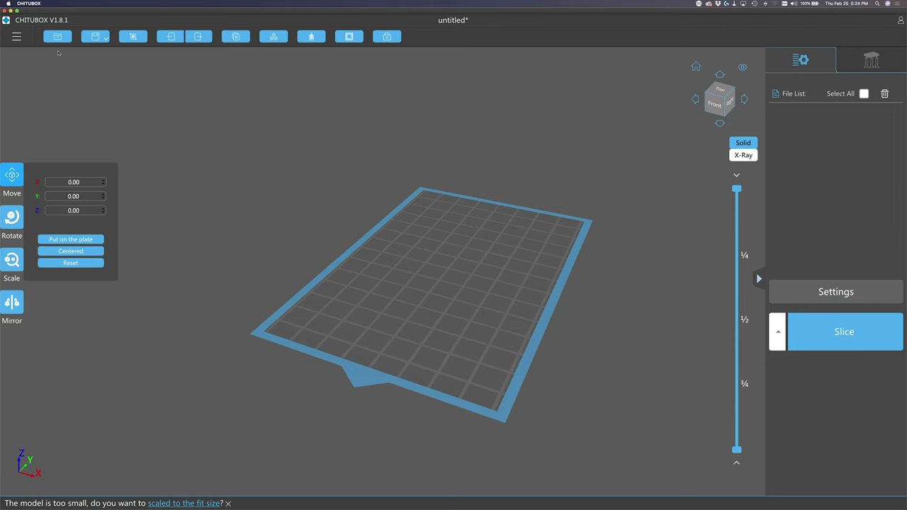
# - Back in CHITUBOX, import BeltClip_V2.stl from the Belt Clip folder onto the build plate
pyautogui.click(57, 36)
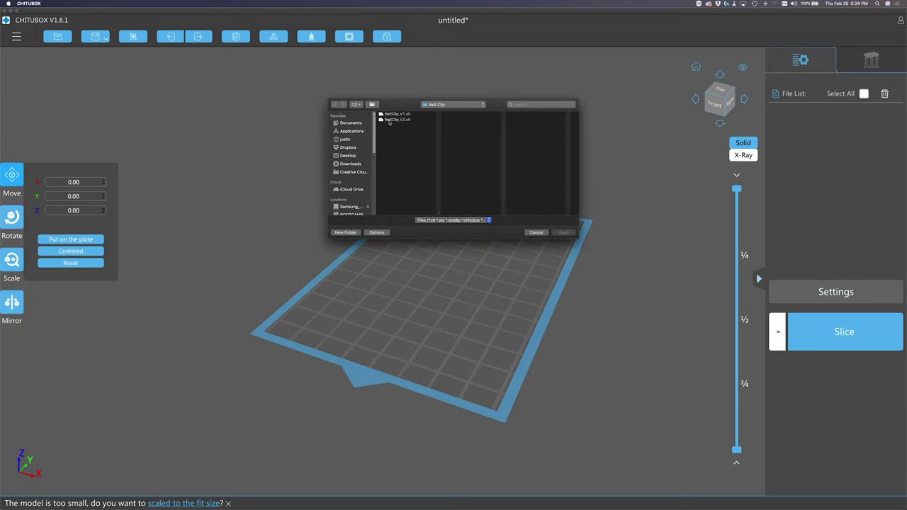
pyautogui.click(394, 120)
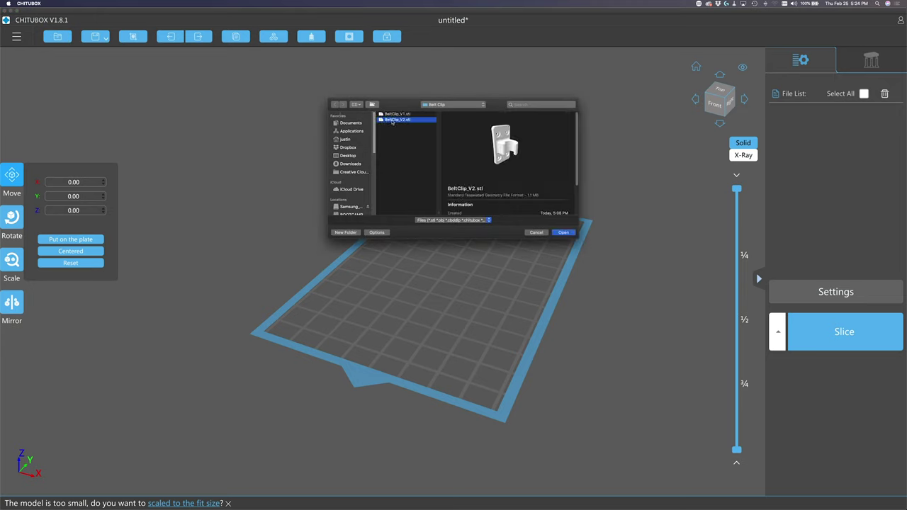
pyautogui.click(565, 233)
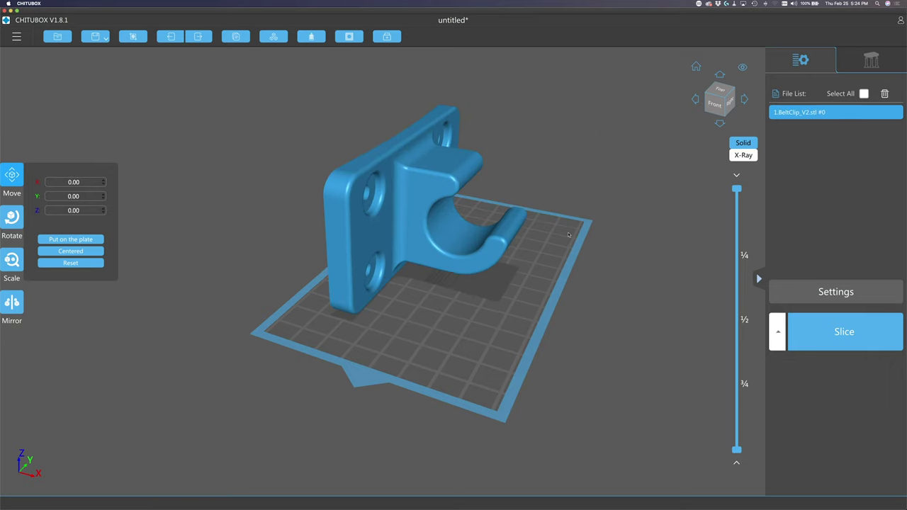
# - Move the belt clip to about X 0.42, Y -21.30 on the build plate and make one copy beside it
pyautogui.moveTo(568, 234); pyautogui.dragTo(428, 322)
pyautogui.click(452, 245)
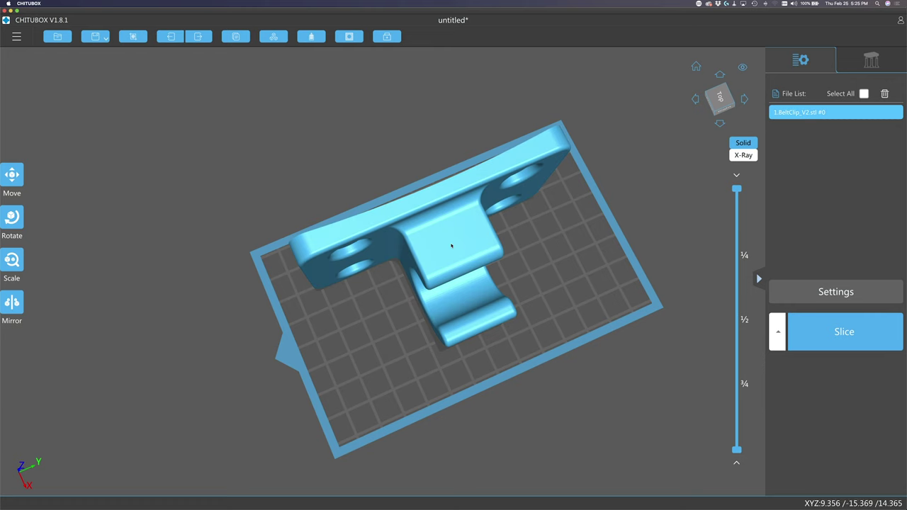
pyautogui.click(251, 245)
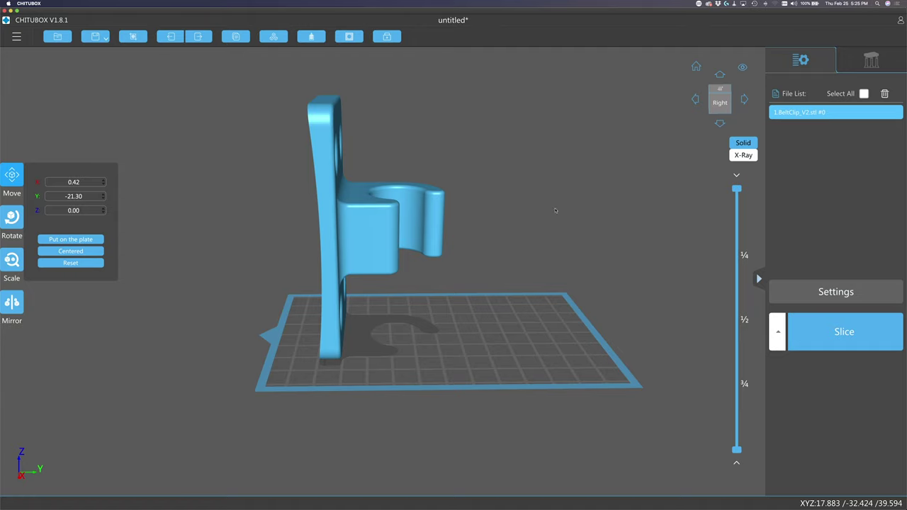
pyautogui.click(588, 187)
pyautogui.click(104, 207)
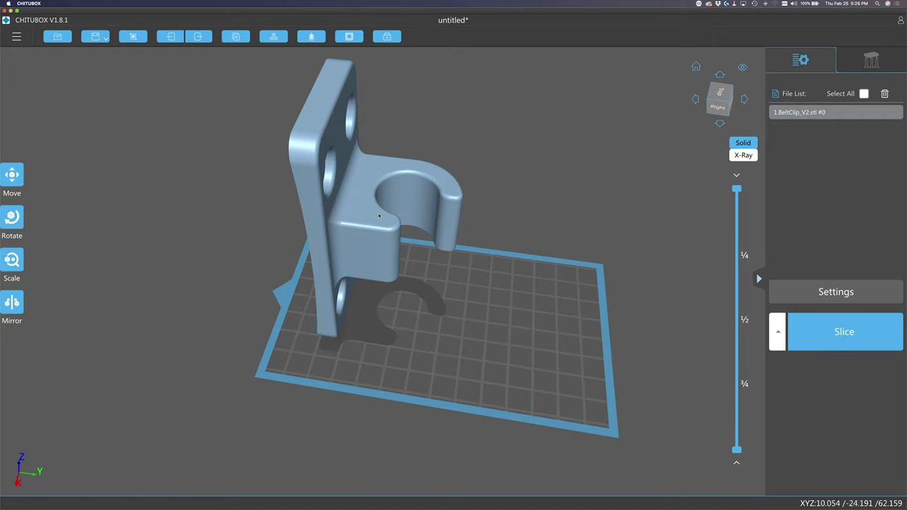
pyautogui.click(379, 216)
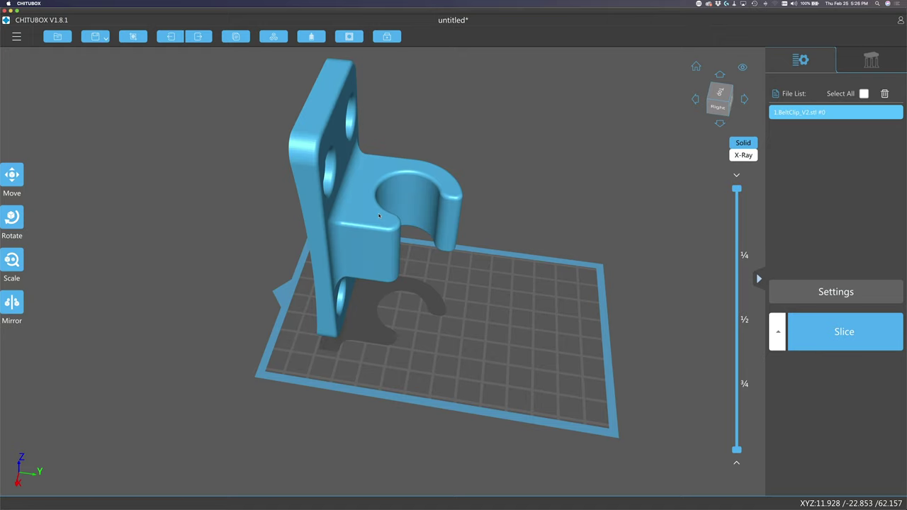
pyautogui.click(236, 36)
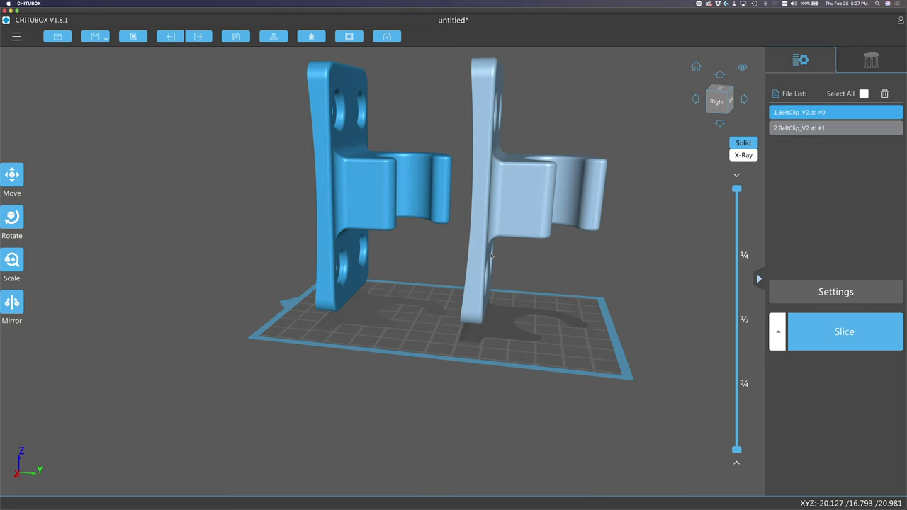
# - Select both belt clips and generate Heavy supports on all of their overhanging areas
pyautogui.hotkey('ctrl', 'a')
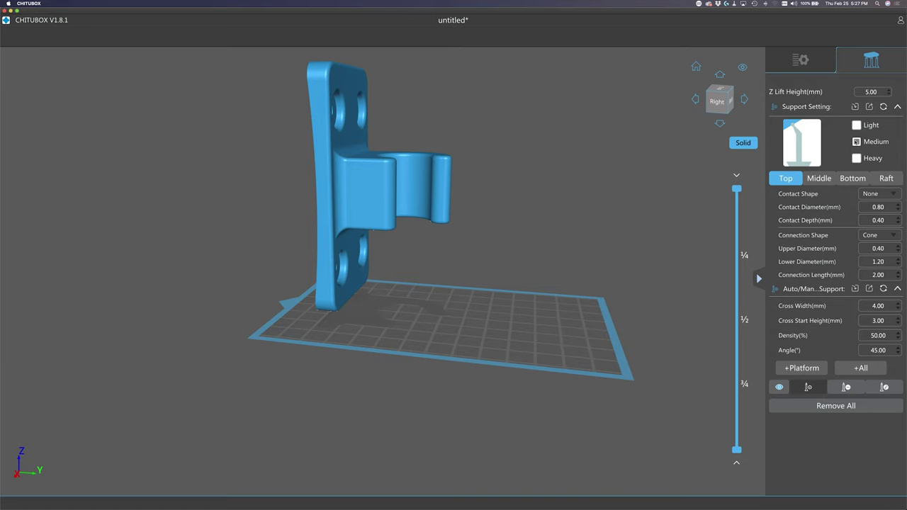
pyautogui.click(808, 64)
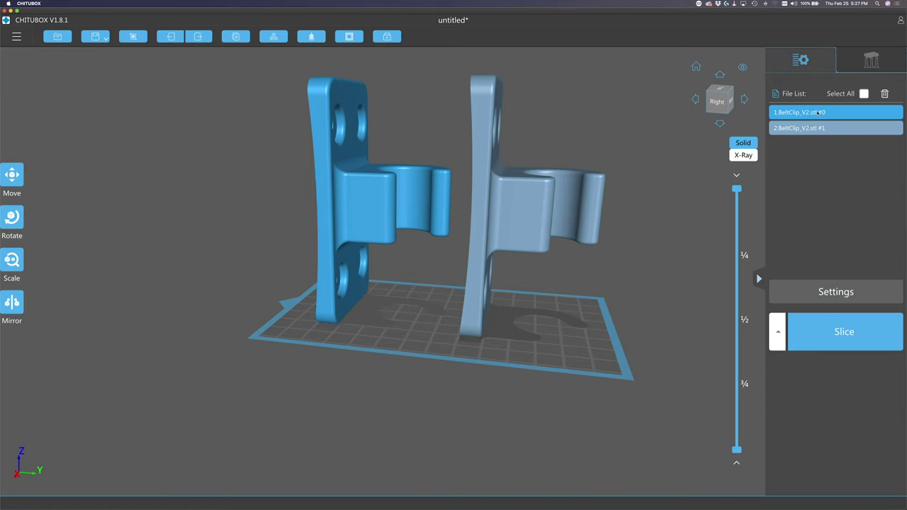
pyautogui.click(864, 94)
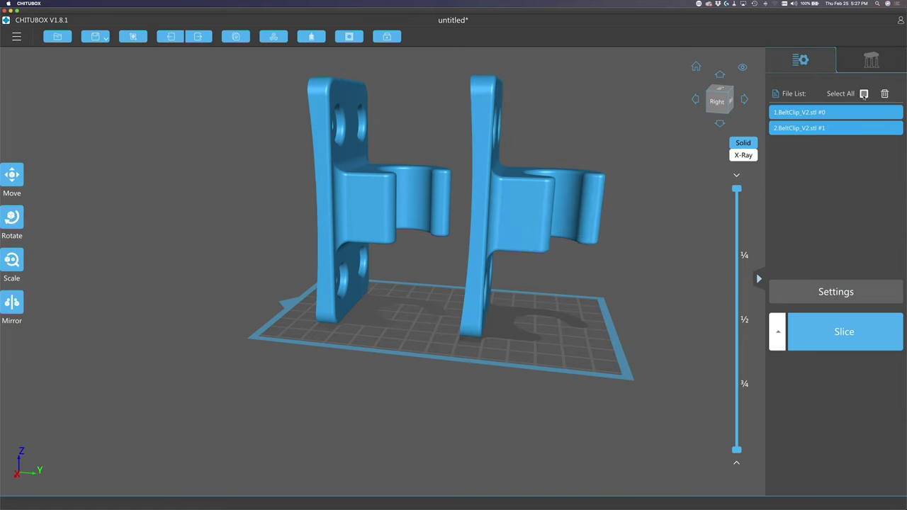
pyautogui.click(871, 60)
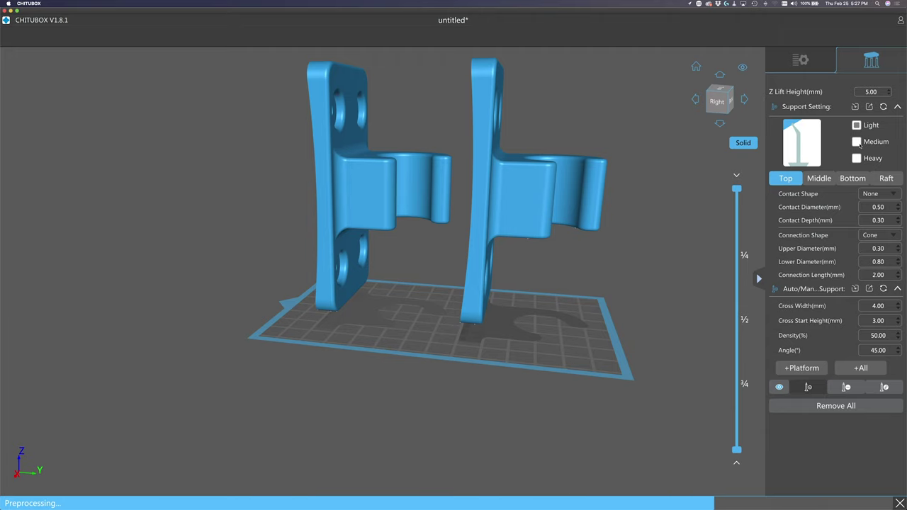
pyautogui.click(857, 159)
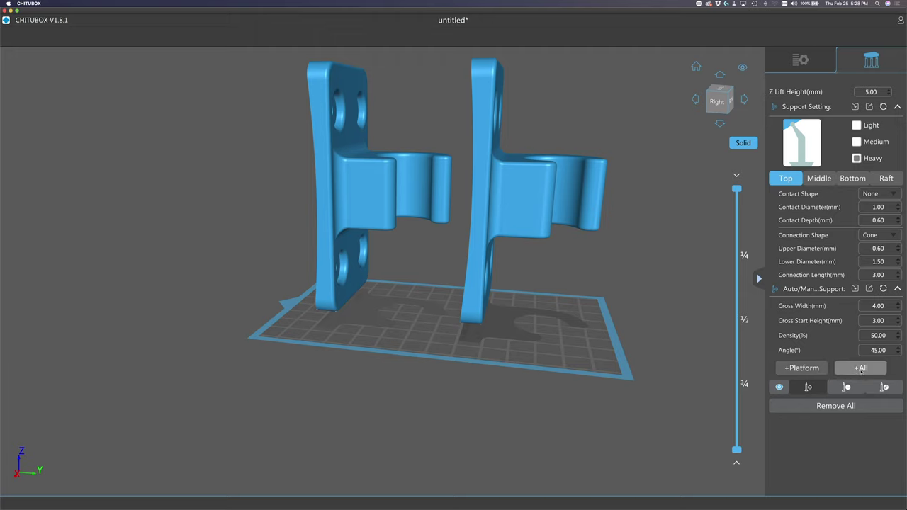
pyautogui.click(861, 368)
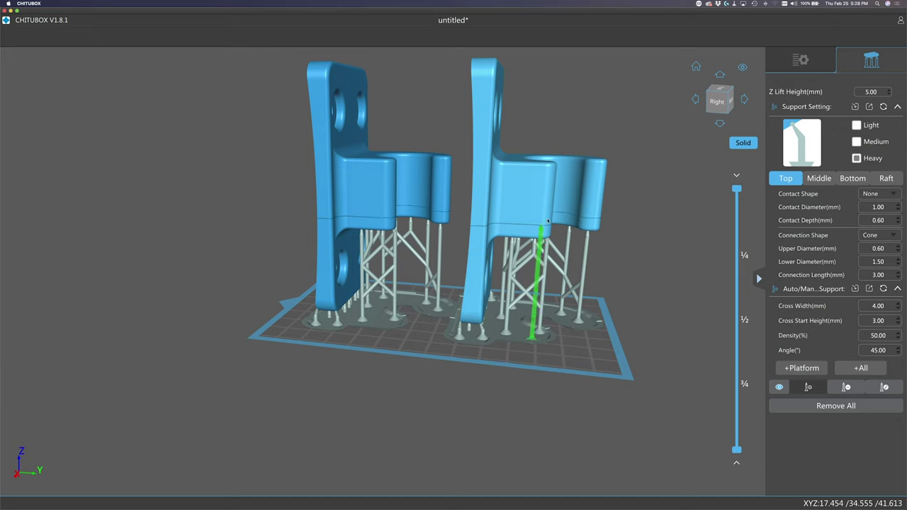
# - Inspect the generated supports beneath both belt clips, and slice the complete build plate
pyautogui.moveTo(554, 221); pyautogui.dragTo(557, 345, button='right')
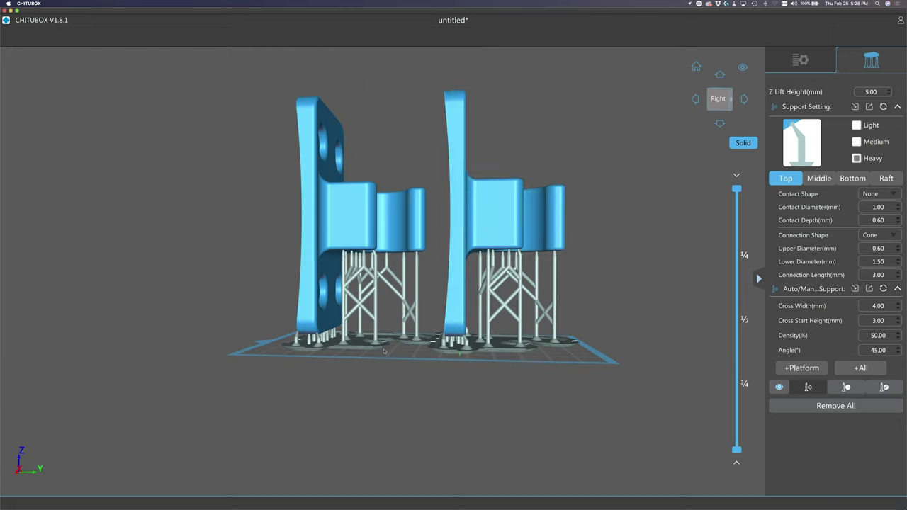
pyautogui.moveTo(449, 350); pyautogui.dragTo(465, 328, button='right')
pyautogui.click(800, 59)
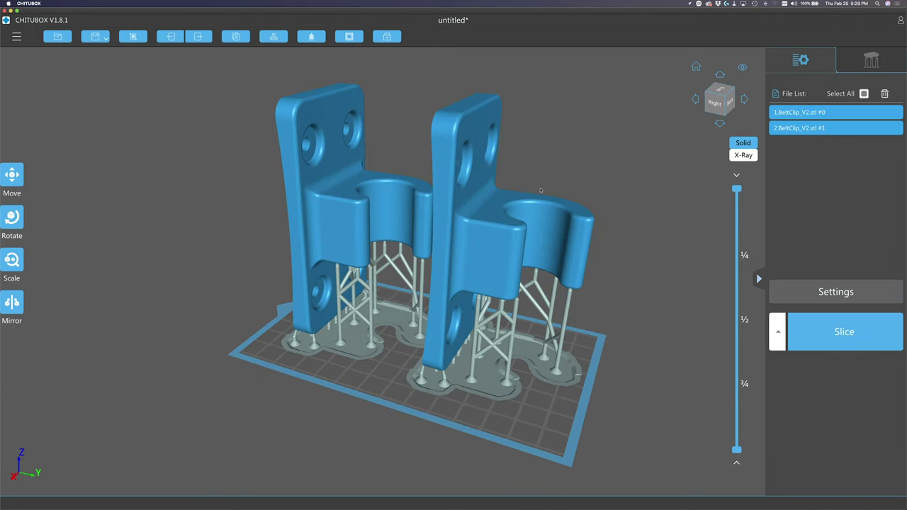
pyautogui.click(843, 332)
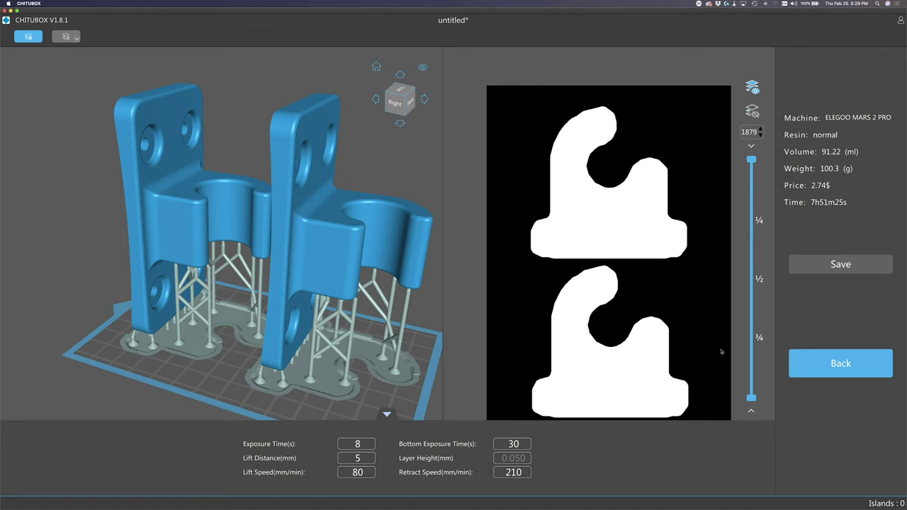
# - Save the sliced print file as BeltClip_V2 in the Belt Clip folder and open that folder
pyautogui.click(840, 265)
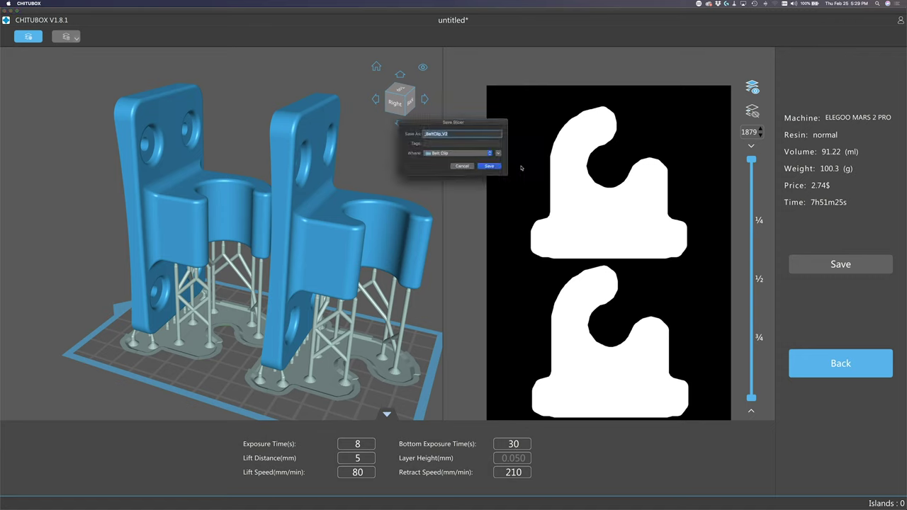
pyautogui.press('Return')
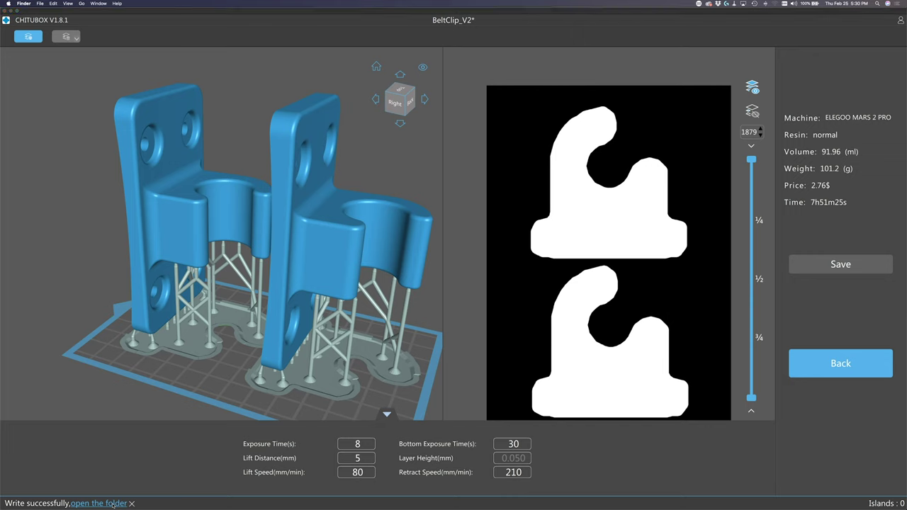
pyautogui.click(114, 503)
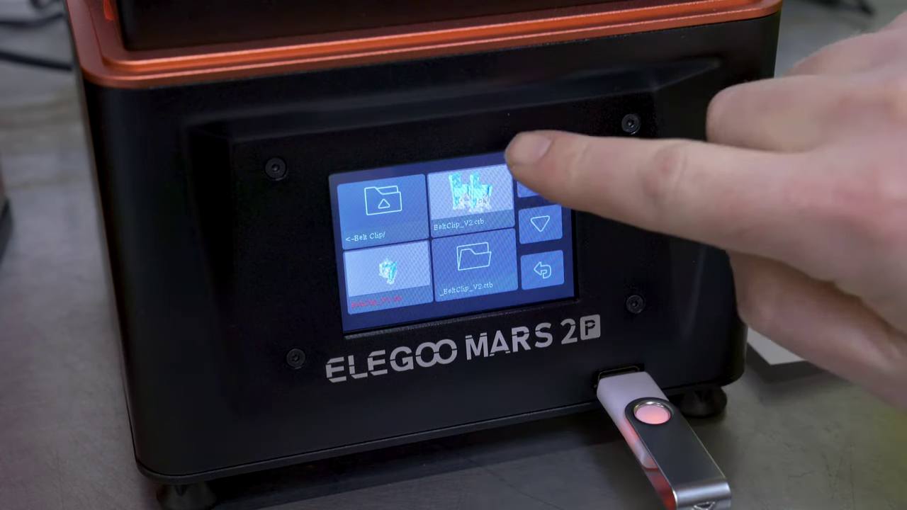
pyautogui.click(385, 213)
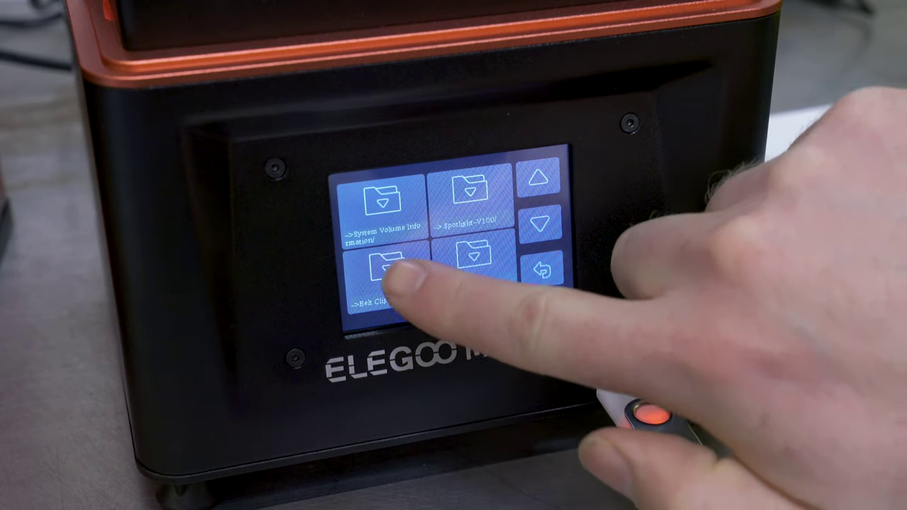
pyautogui.click(390, 273)
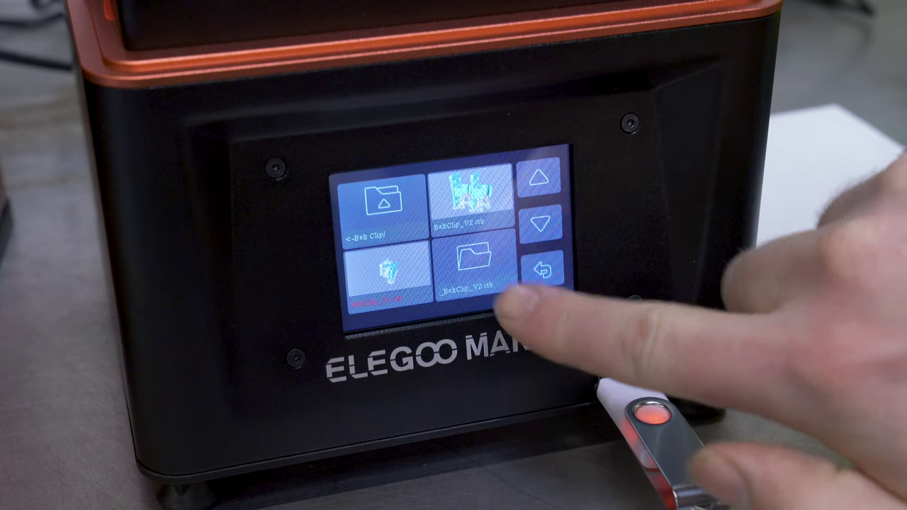
pyautogui.click(489, 290)
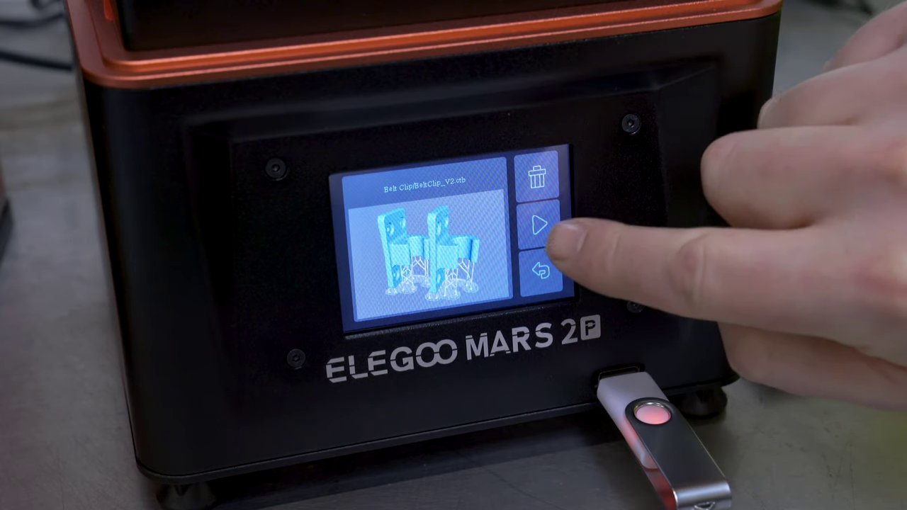
pyautogui.click(538, 227)
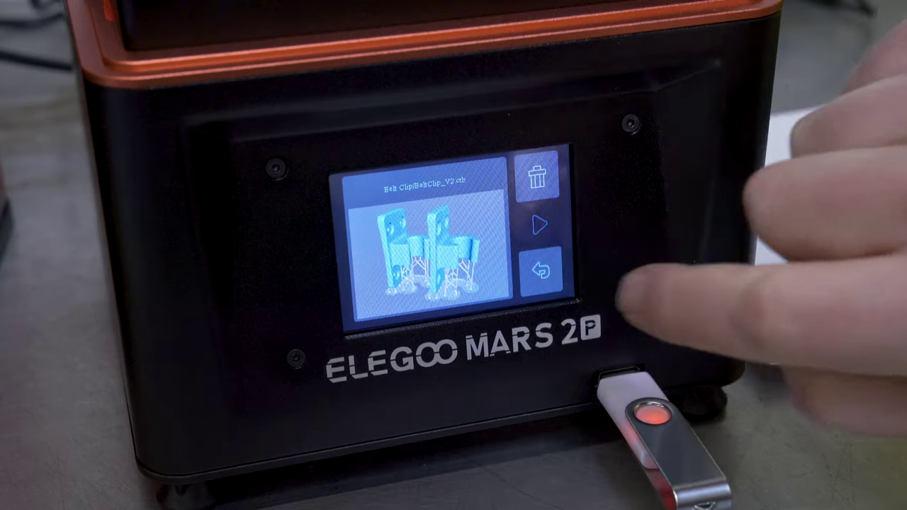